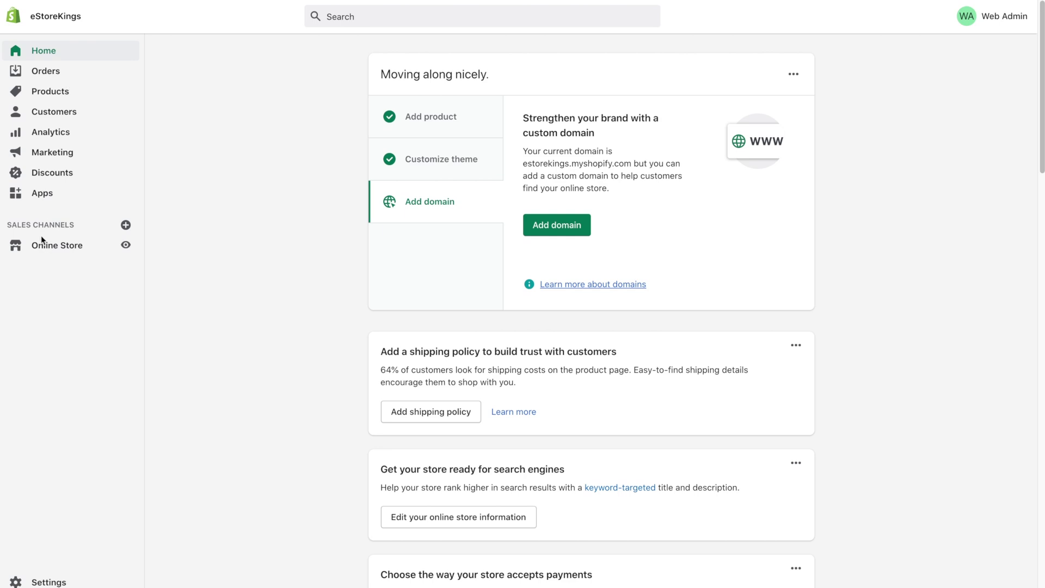
Open the Online Store's Pages list, which has no pages yet.
click(71, 248)
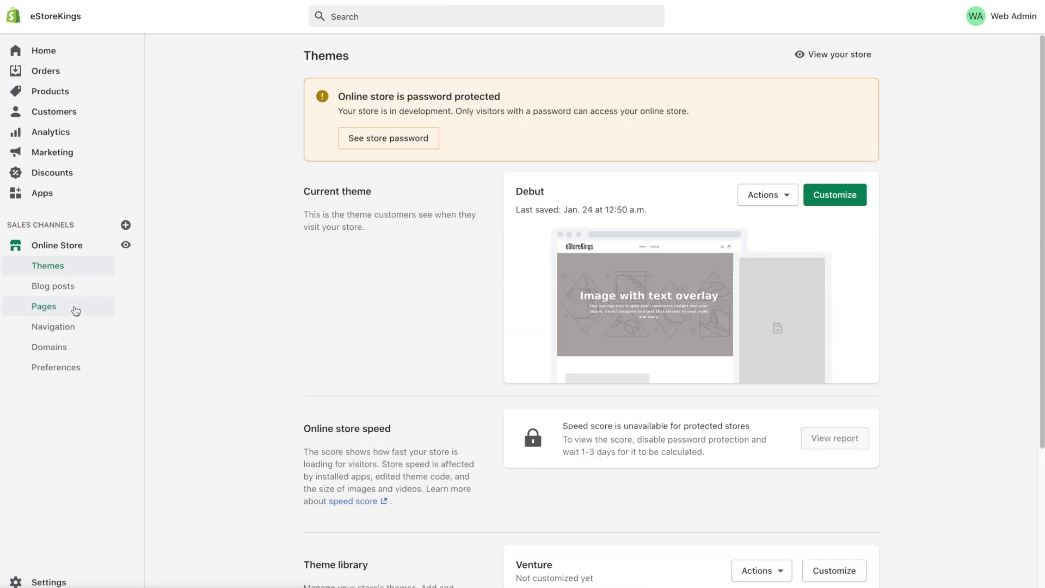
click(76, 310)
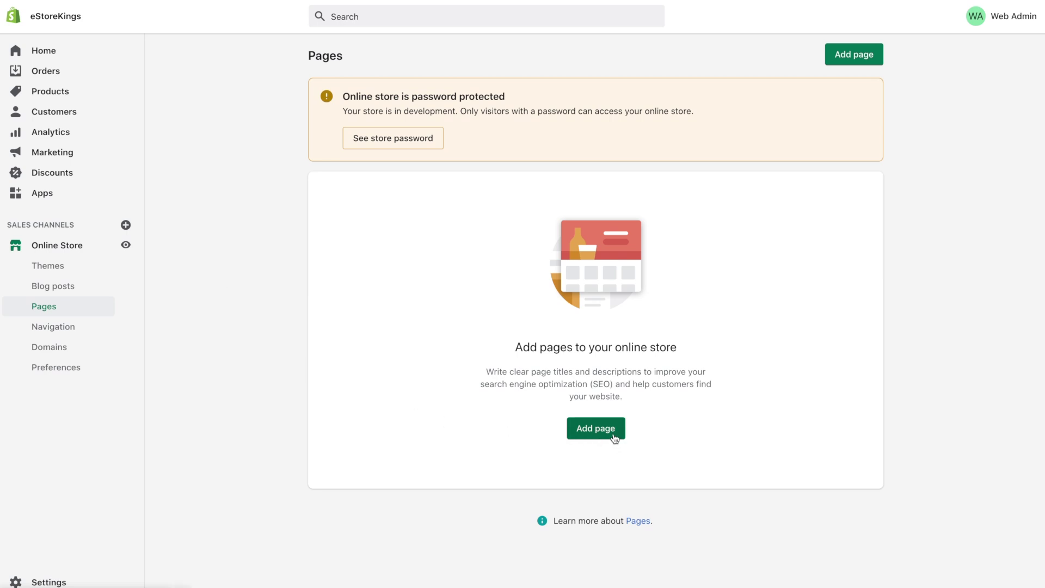
Create a new page titled 'Black Friday is Almost Here!'.
click(837, 56)
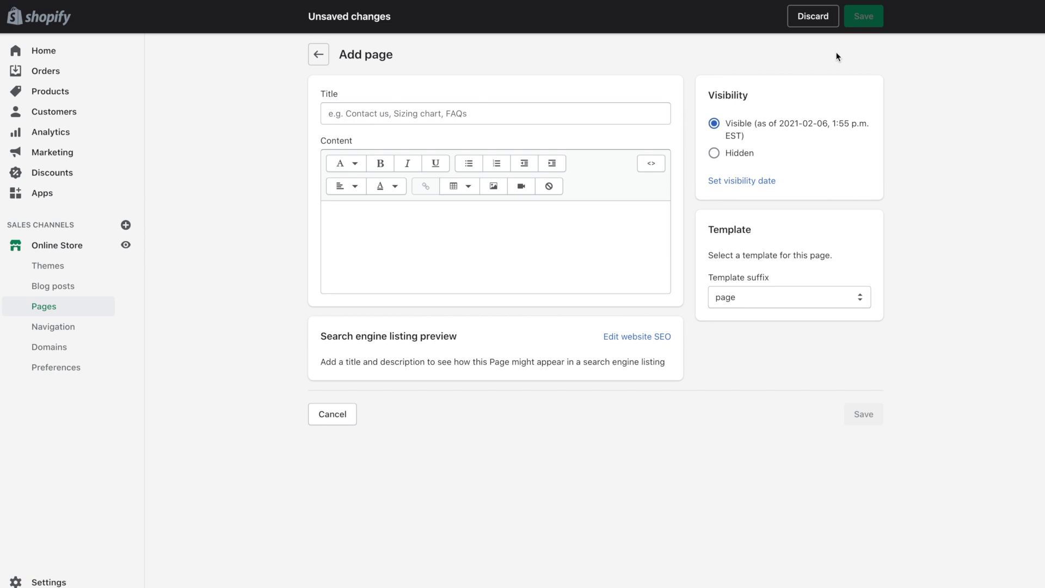
click(614, 116)
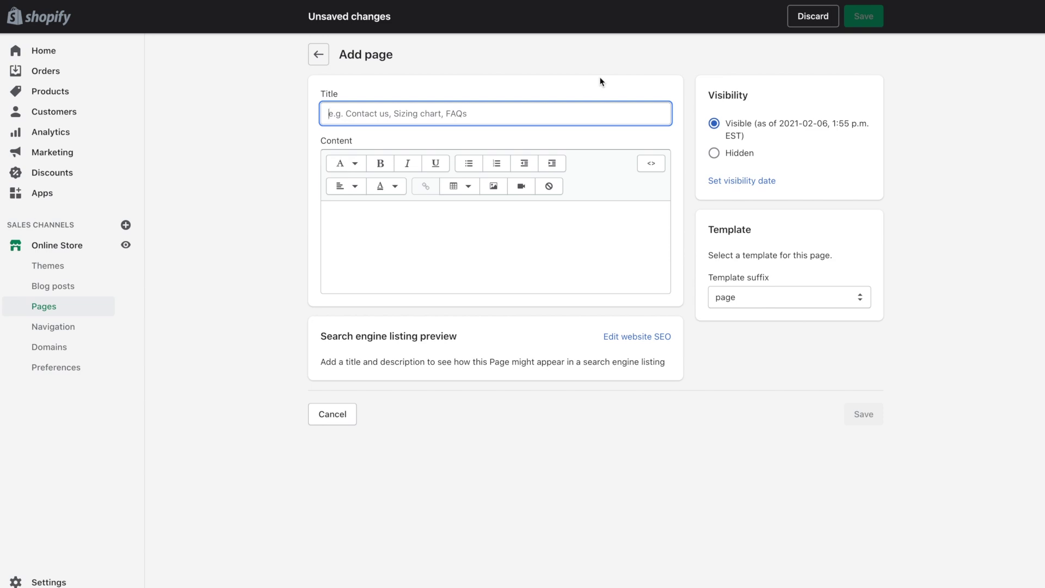
text(Black )
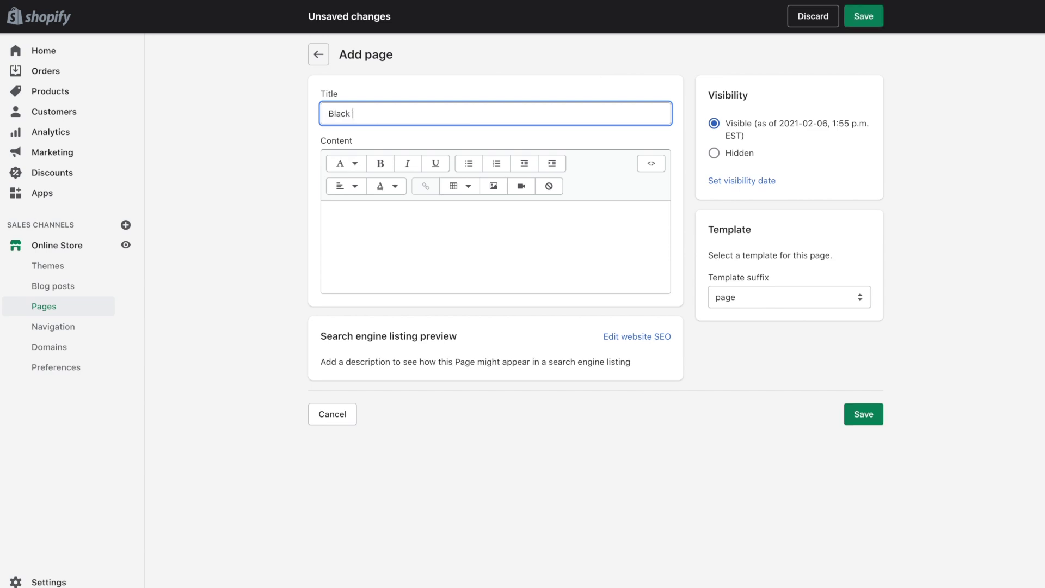
text(Friday is Almost Here!)
Write the body paragraph announcing the upcoming Black Friday sale and online sales.
click(368, 216)
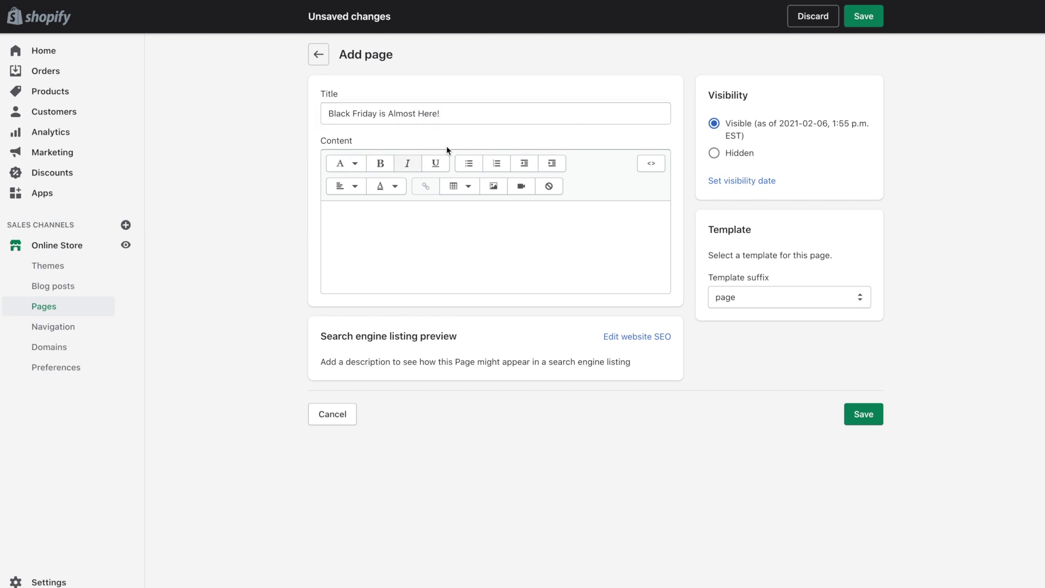
click(375, 218)
text(We )
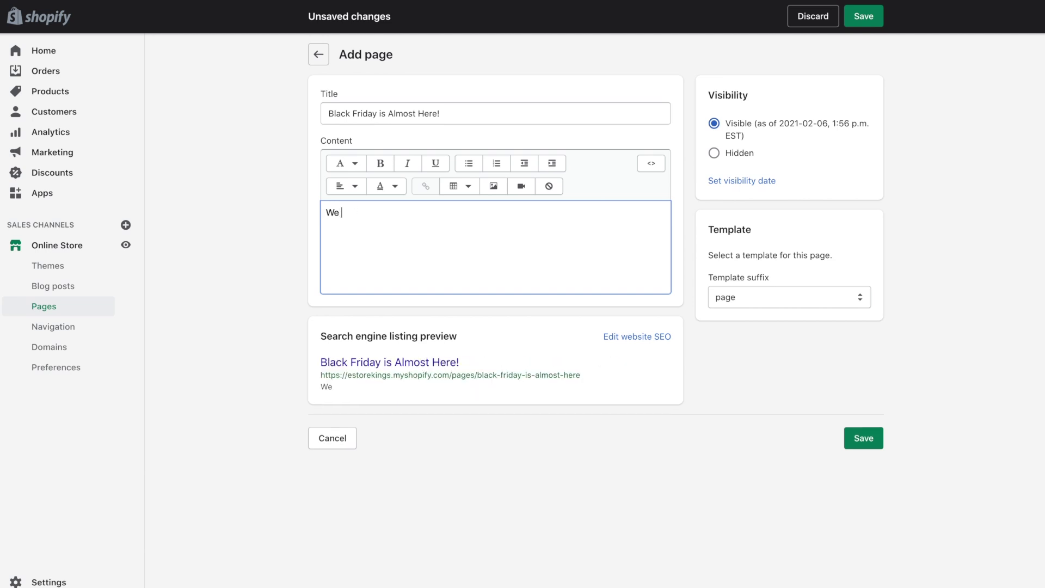
text(are excited to announce our upcoming )
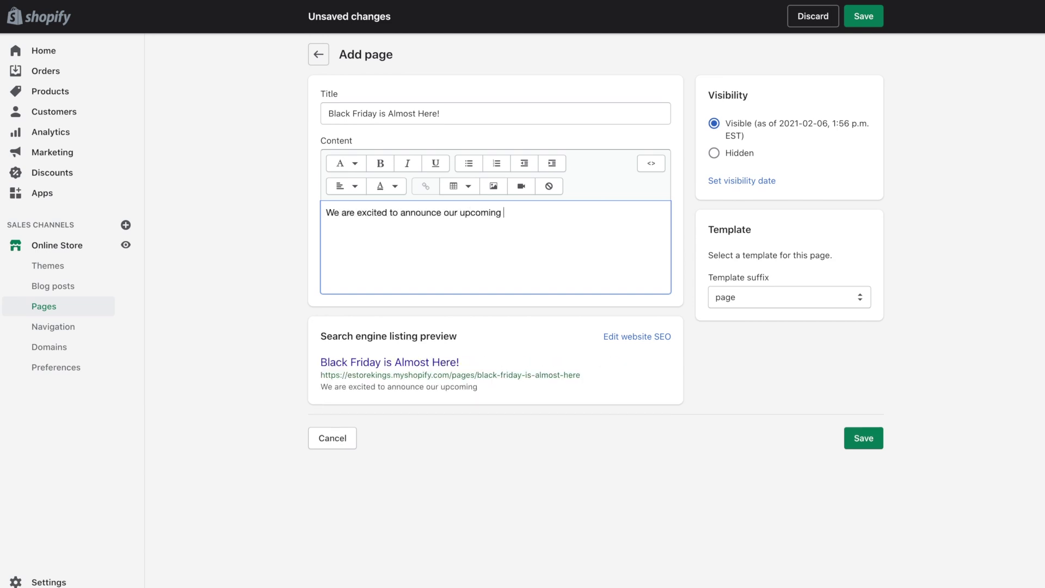
text(Black Friday sale!  Be sure to stay tuned a)
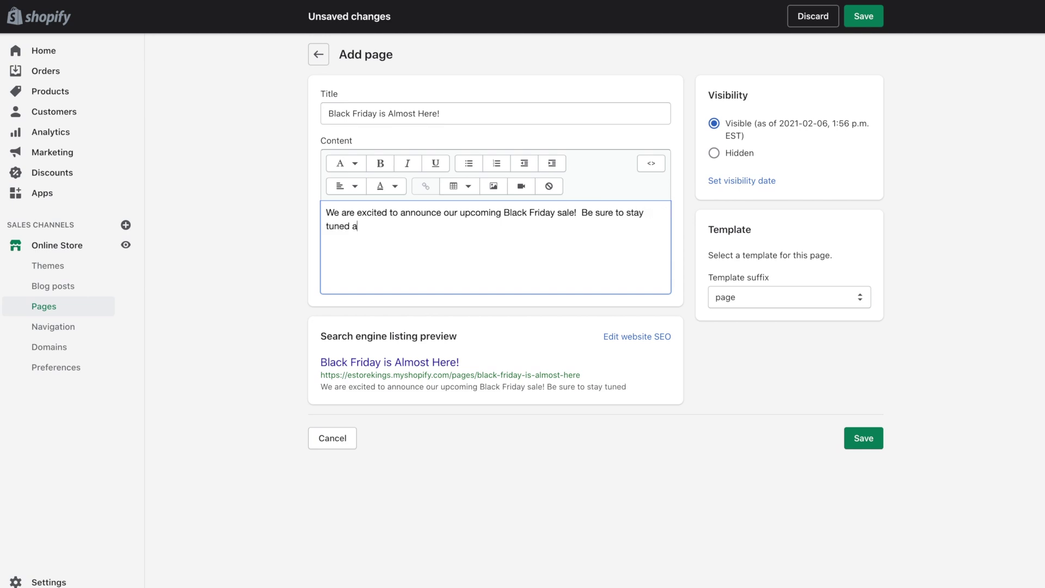
text(nd check our website often as well as our social media to)
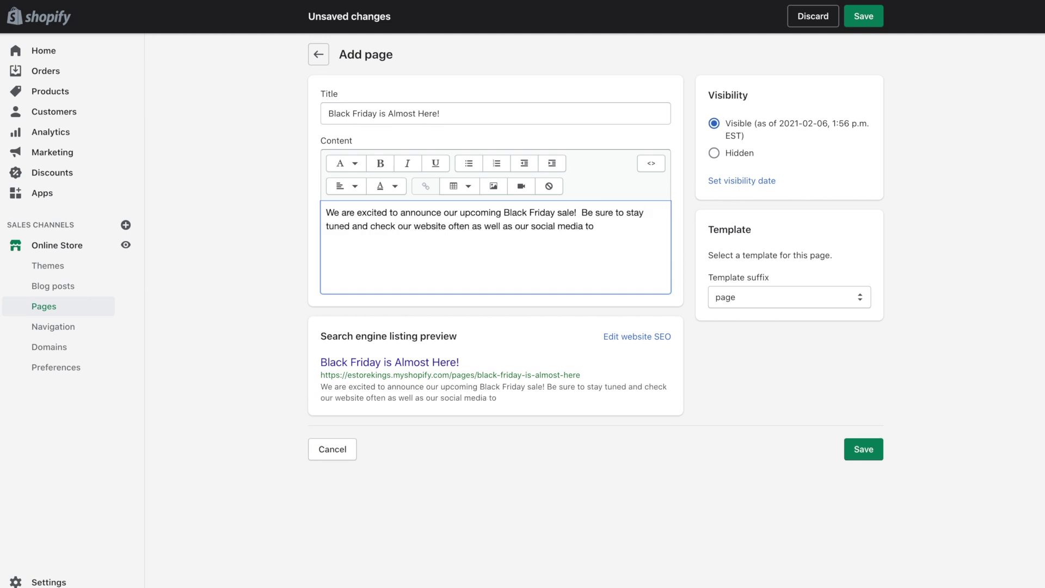
text( take advantage of our online sales.)
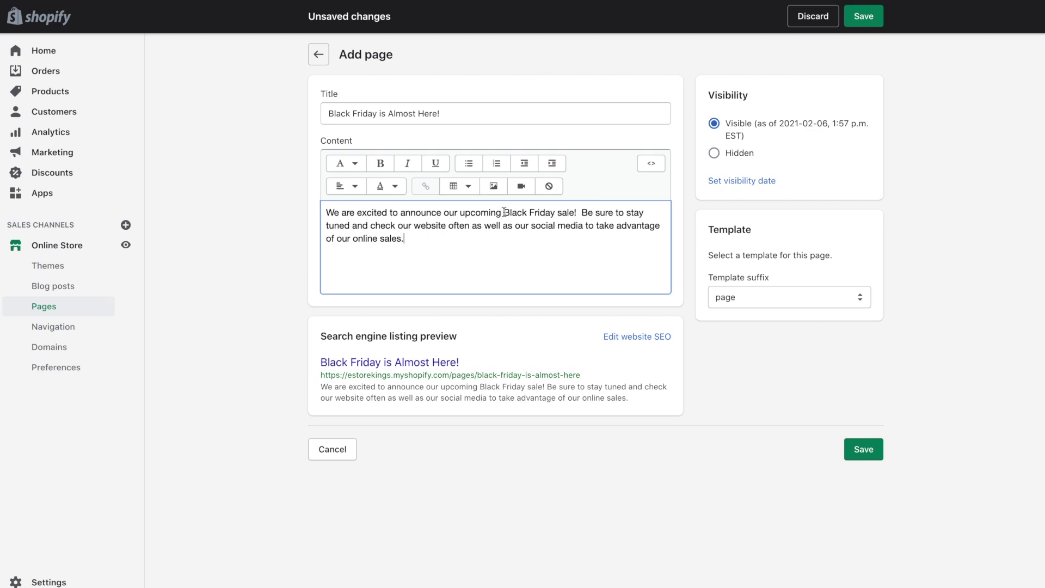
Make 'Black Friday sale' bold and 'social media' italic in the paragraph.
drag(504, 212, 575, 212)
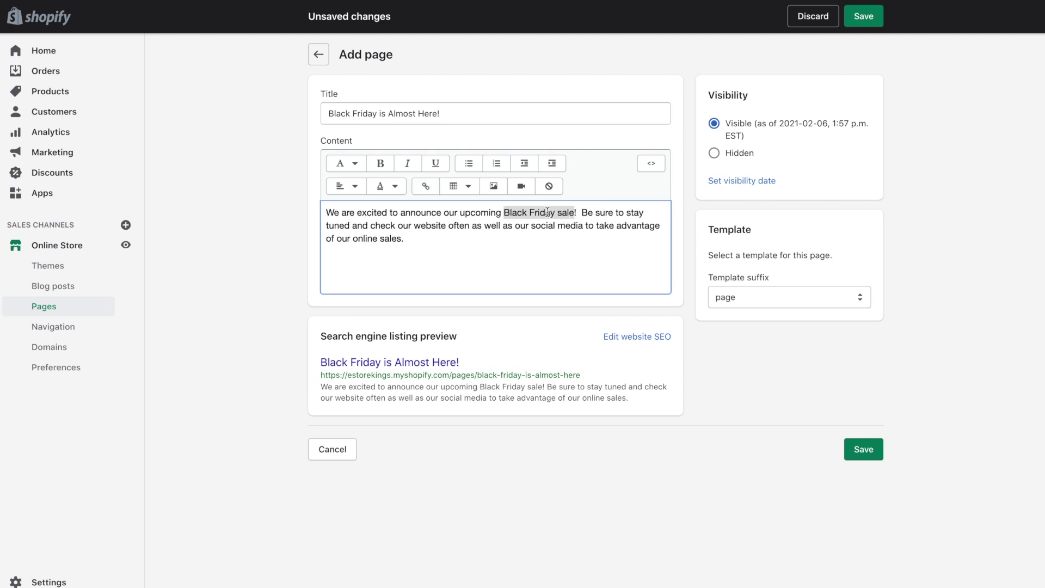
click(380, 163)
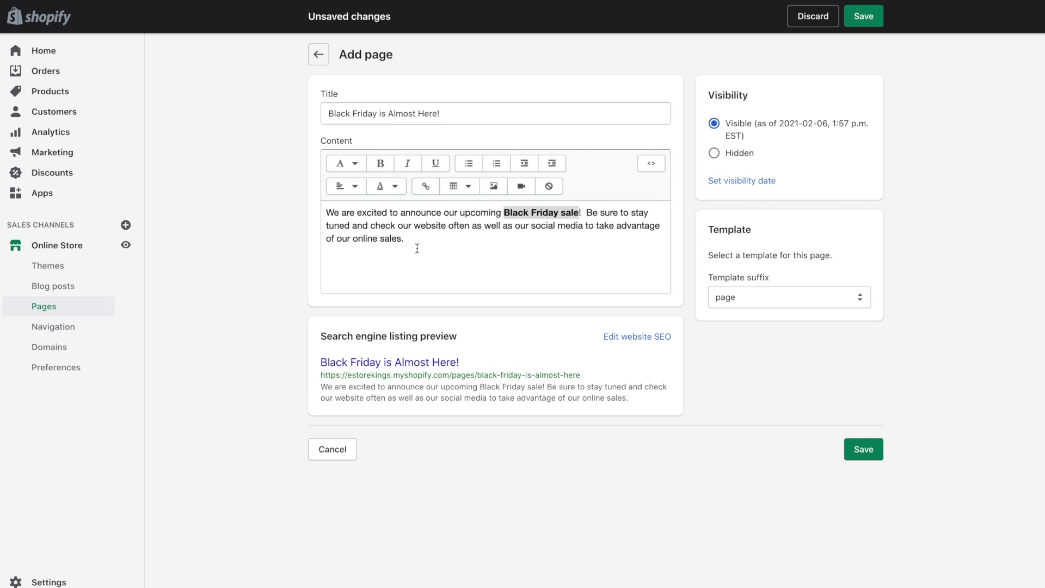
click(417, 248)
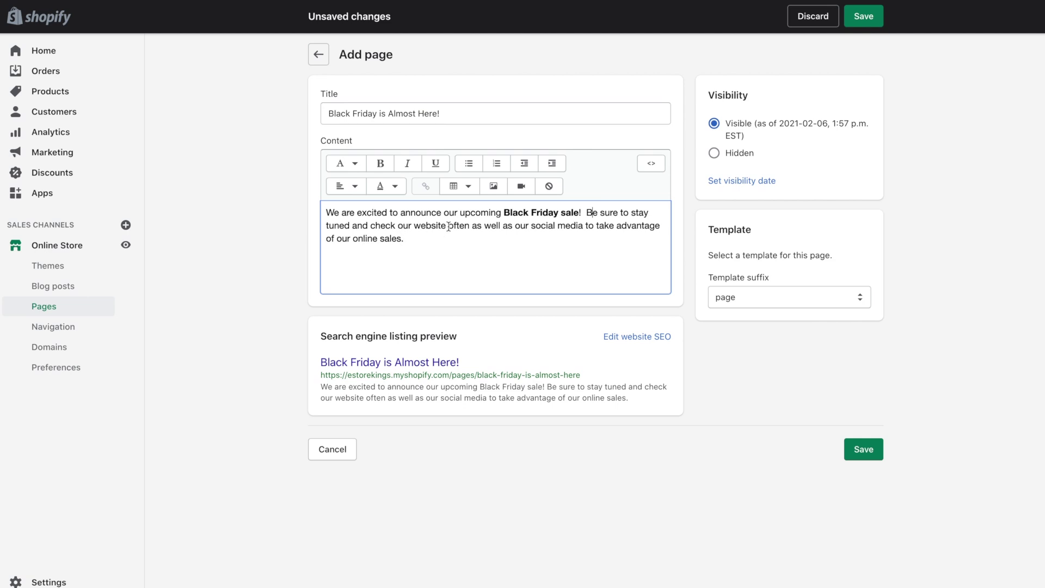
drag(532, 227, 583, 226)
key(ctrl+i)
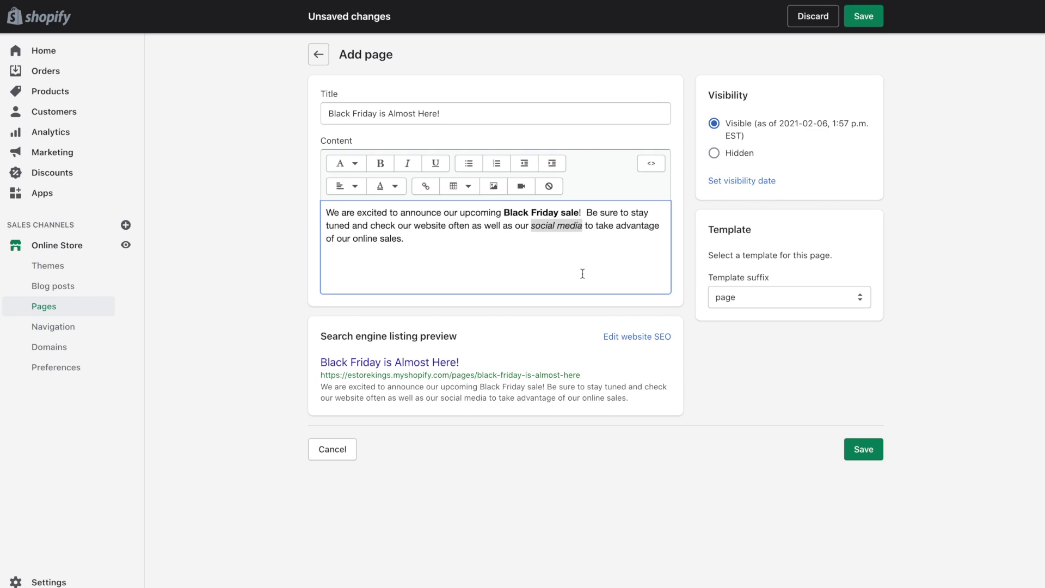
click(451, 234)
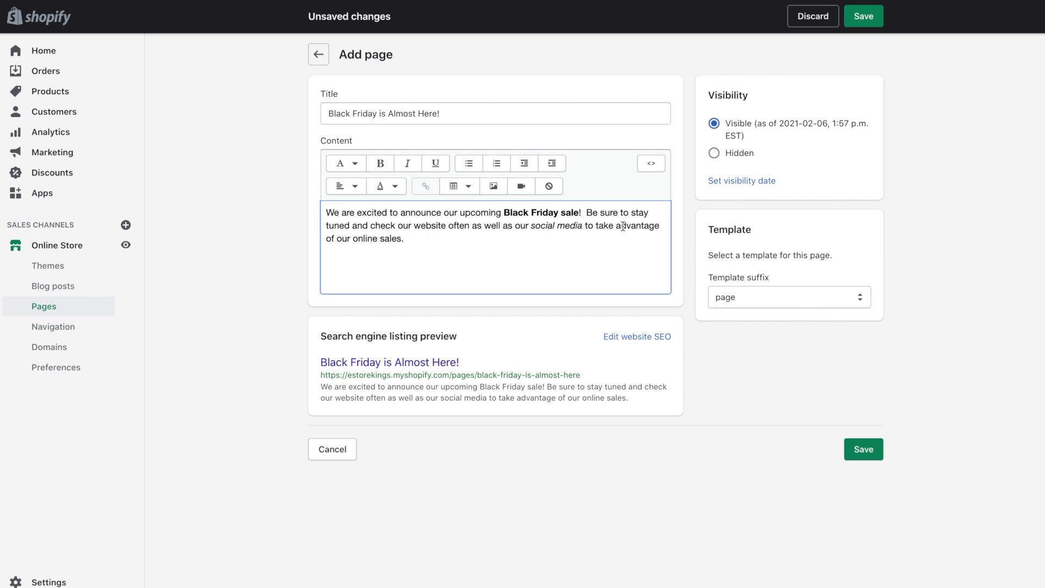
drag(532, 226, 583, 225)
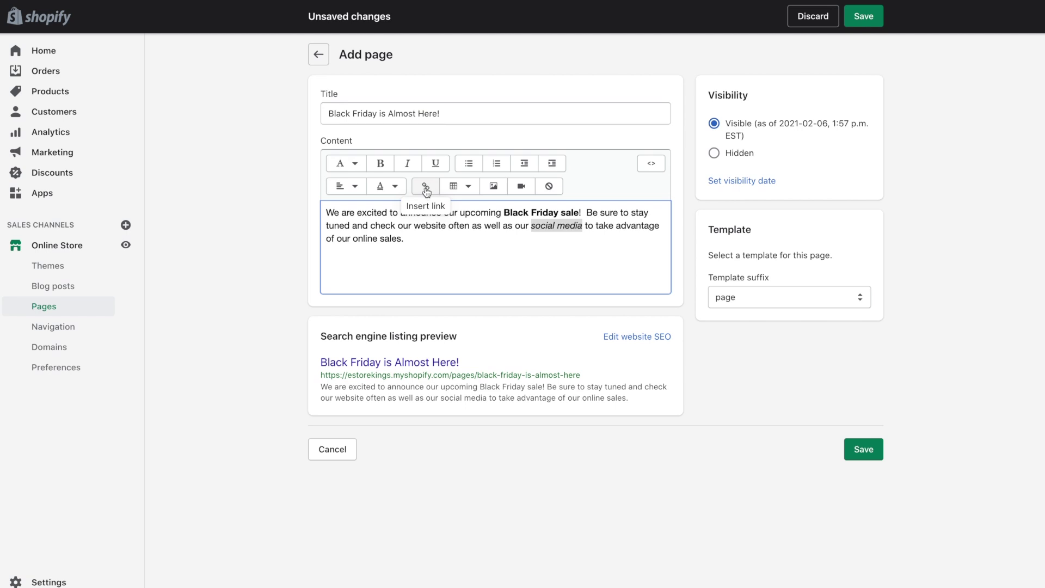
click(426, 189)
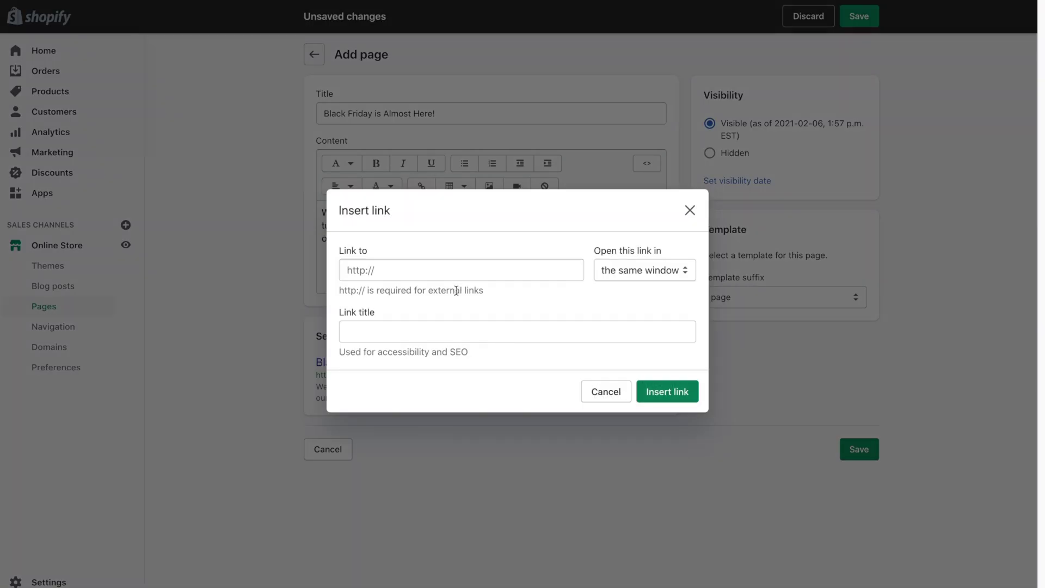
click(456, 272)
text(htt)
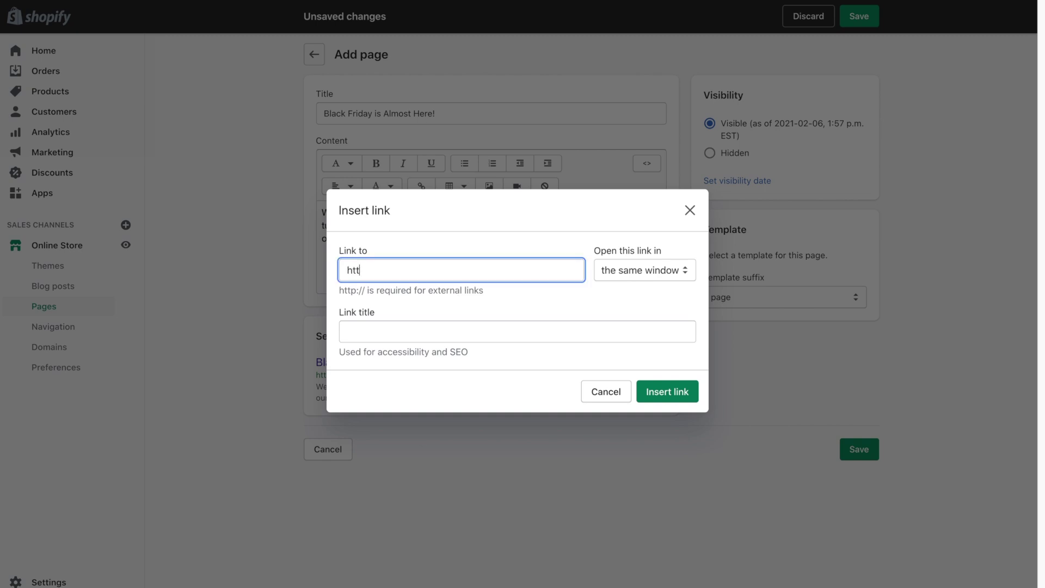
text(ps://google.com/)
click(609, 278)
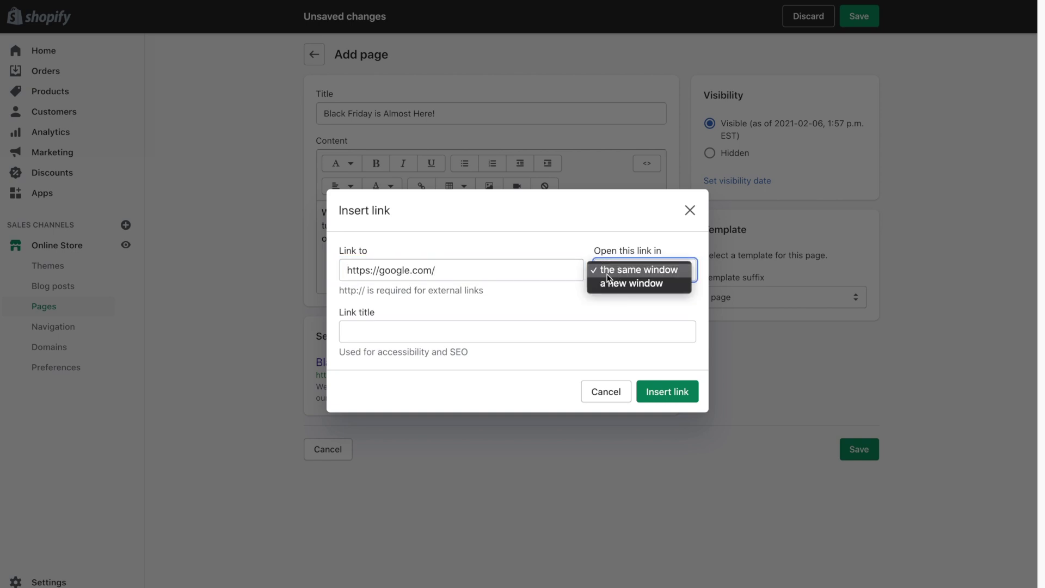
click(668, 288)
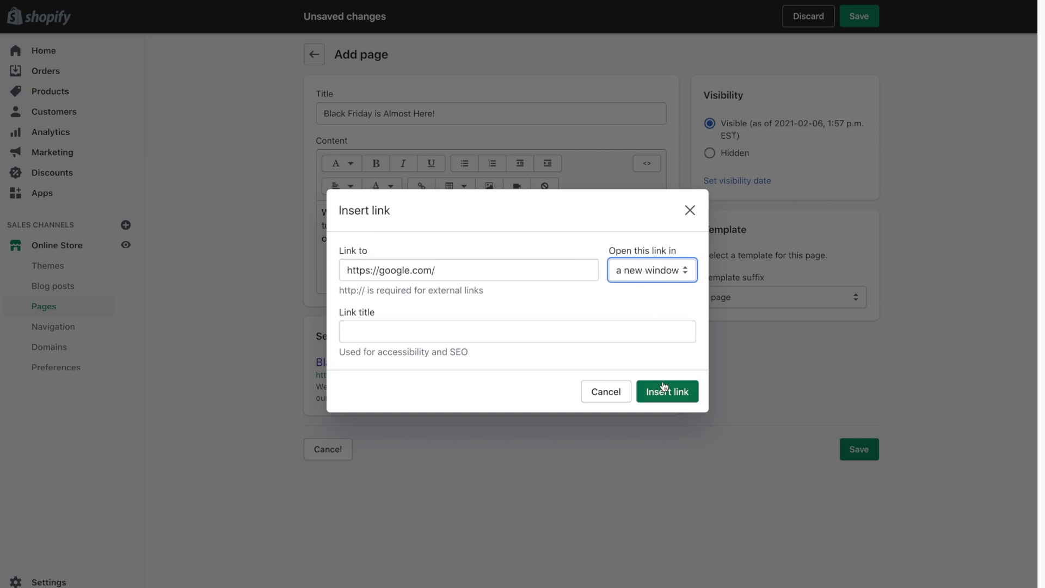
click(671, 400)
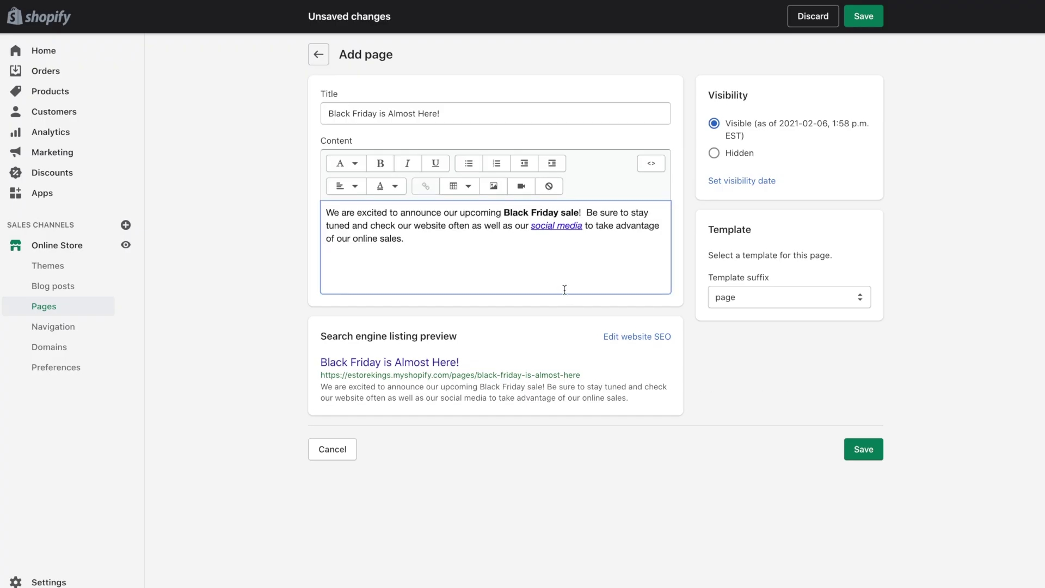
click(490, 287)
Save the page, keep its visibility set to Visible, and view it on the storefront.
click(880, 456)
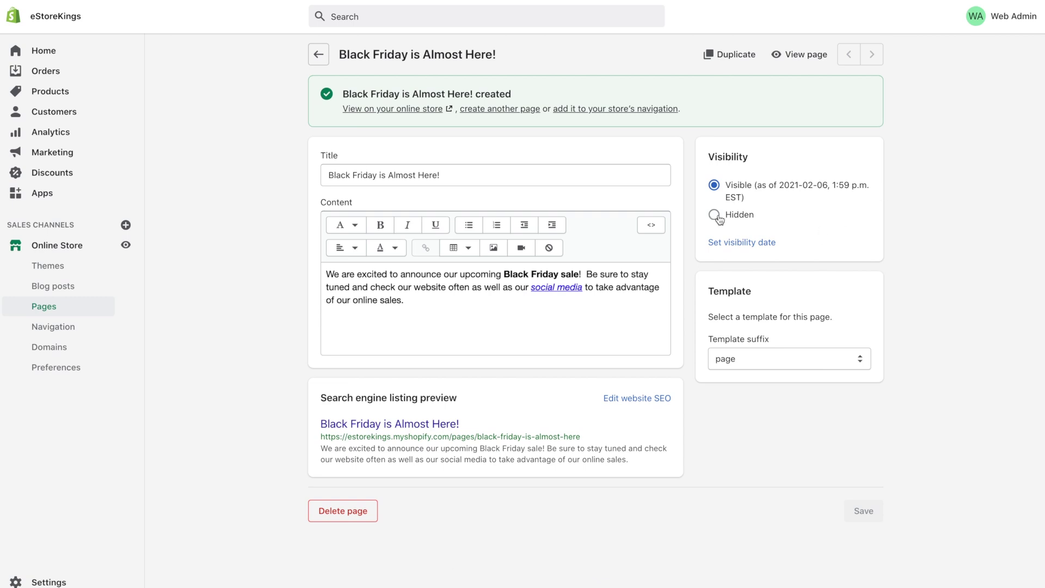
click(756, 214)
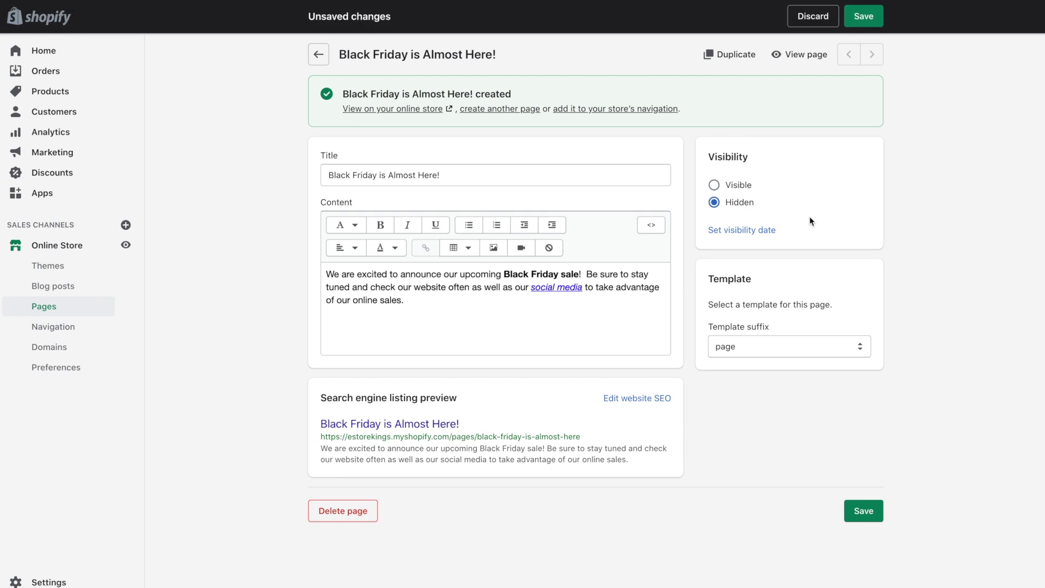
click(749, 190)
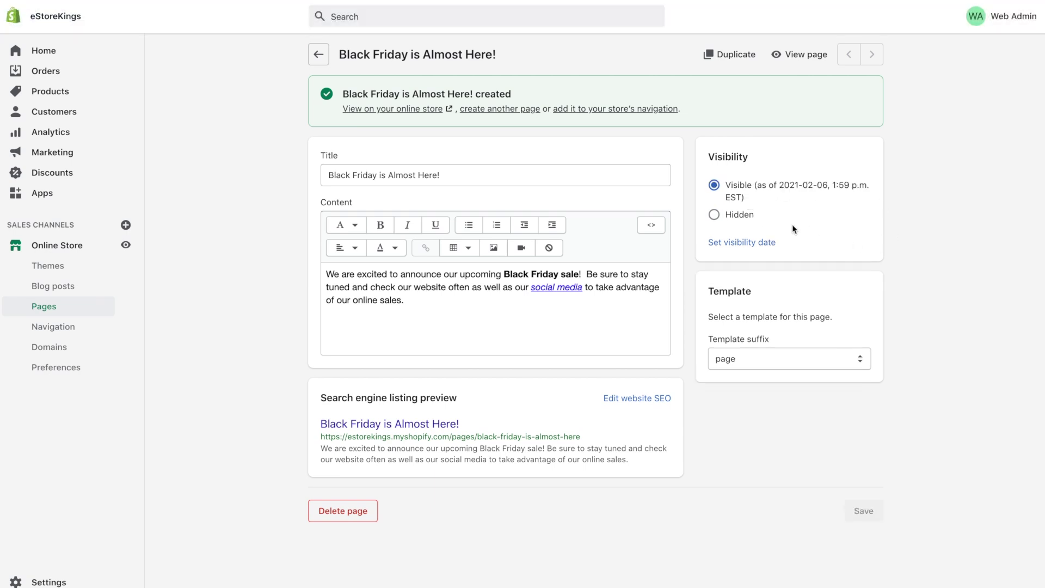
click(798, 60)
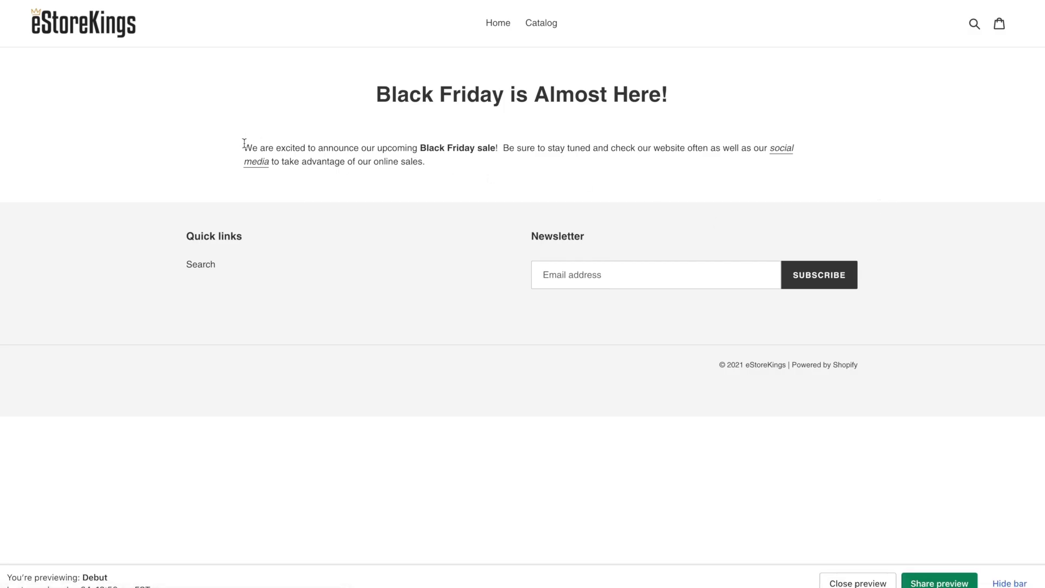
Hide the storefront preview bar and return to the page's editor.
drag(244, 144, 572, 178)
click(571, 178)
click(1011, 582)
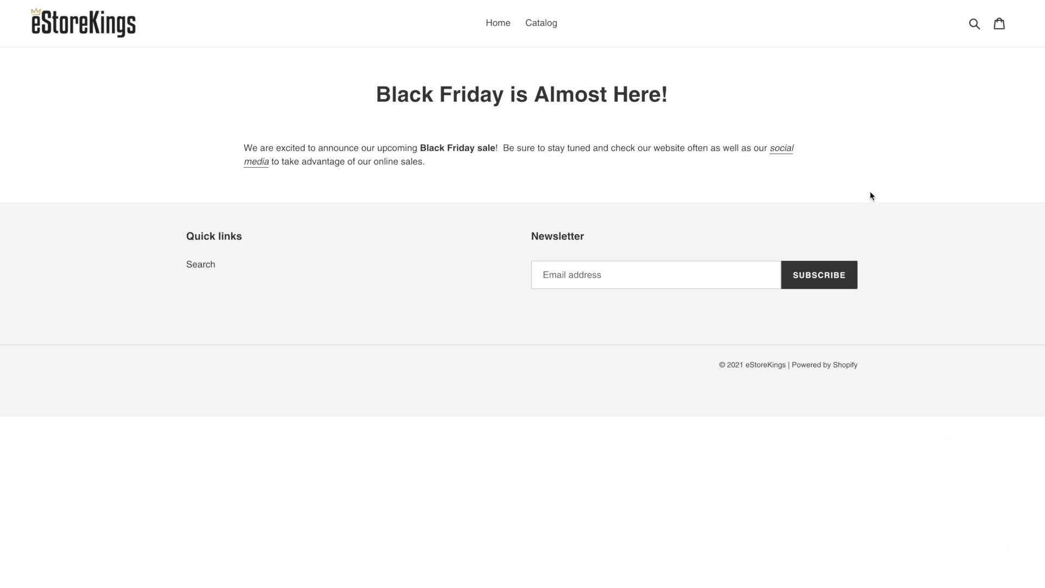
key(ctrl+w)
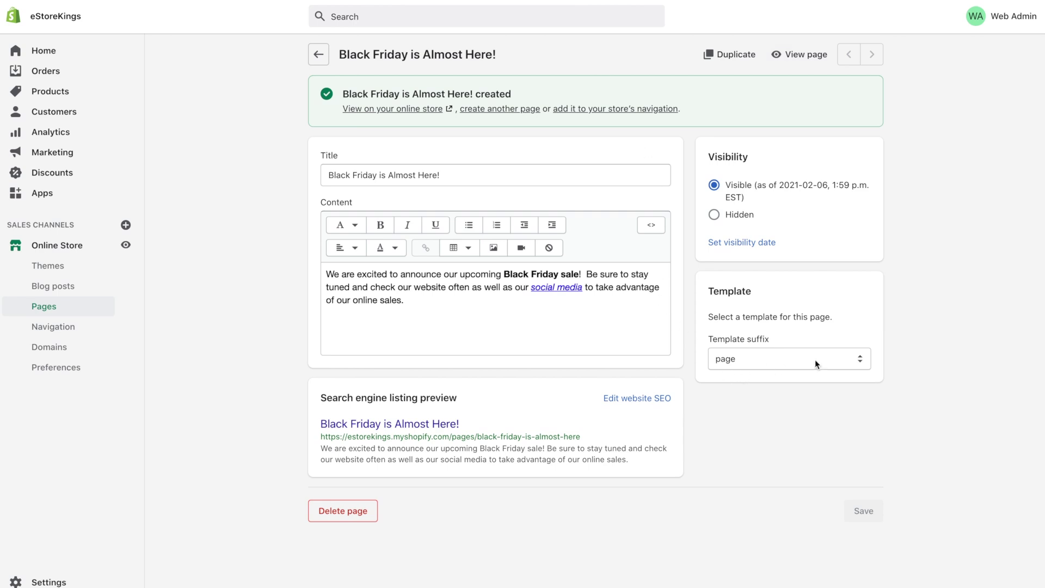
Assign the page.contact template to the page and save.
click(864, 360)
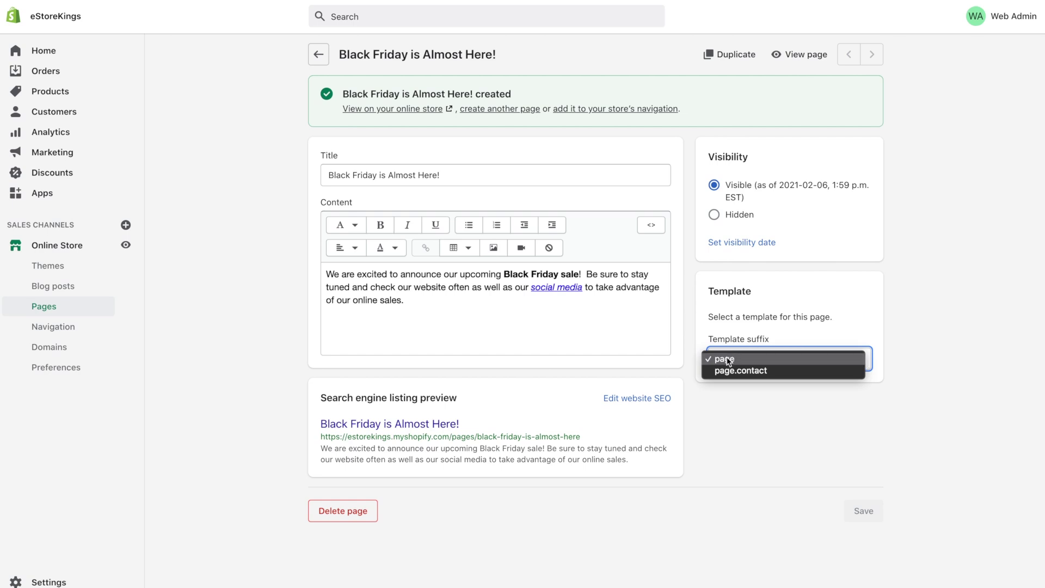
click(788, 373)
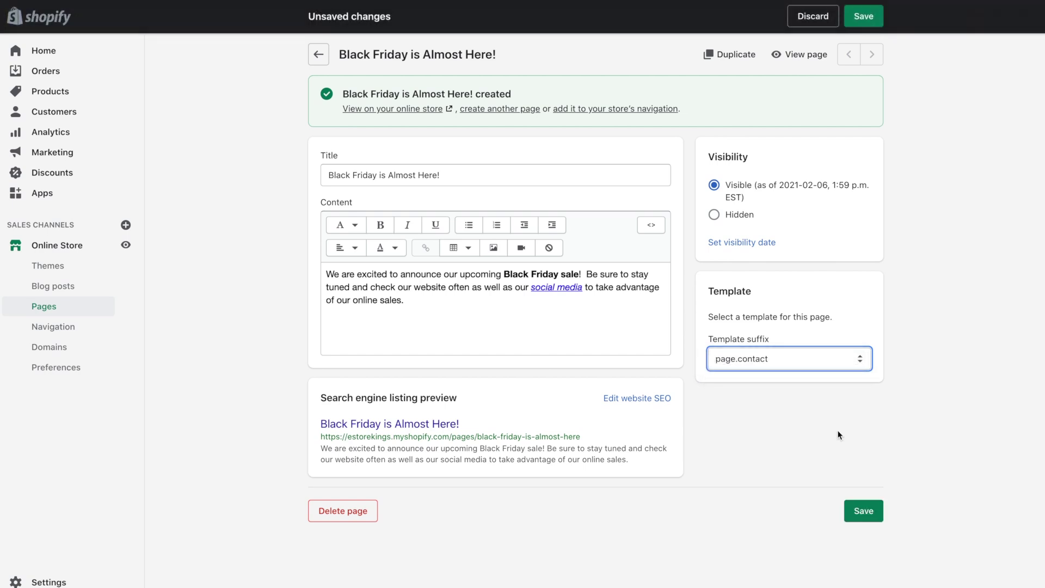
click(867, 511)
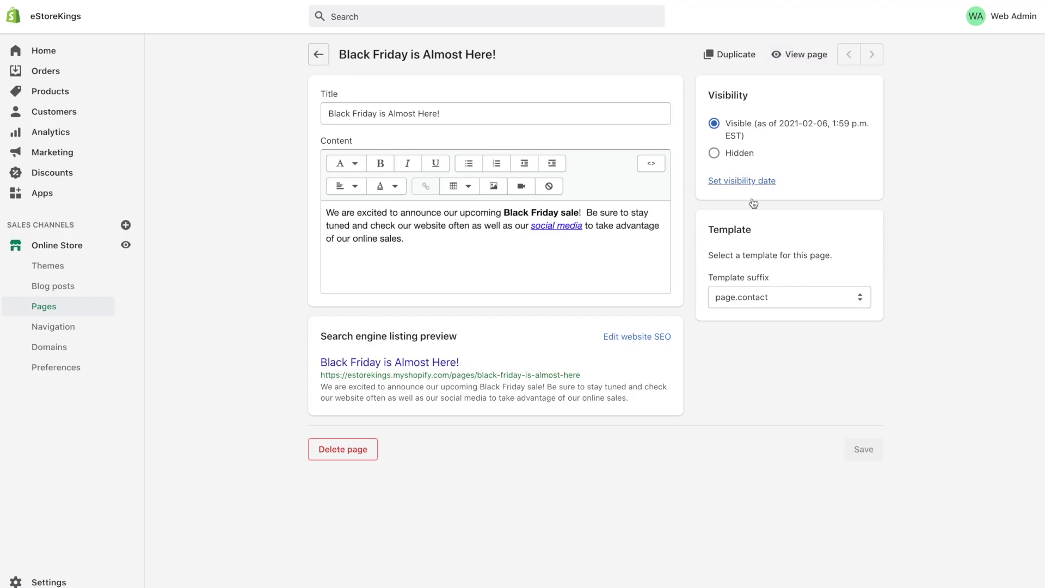
Switch the template suffix to the plain 'page' template and save.
click(821, 294)
click(798, 285)
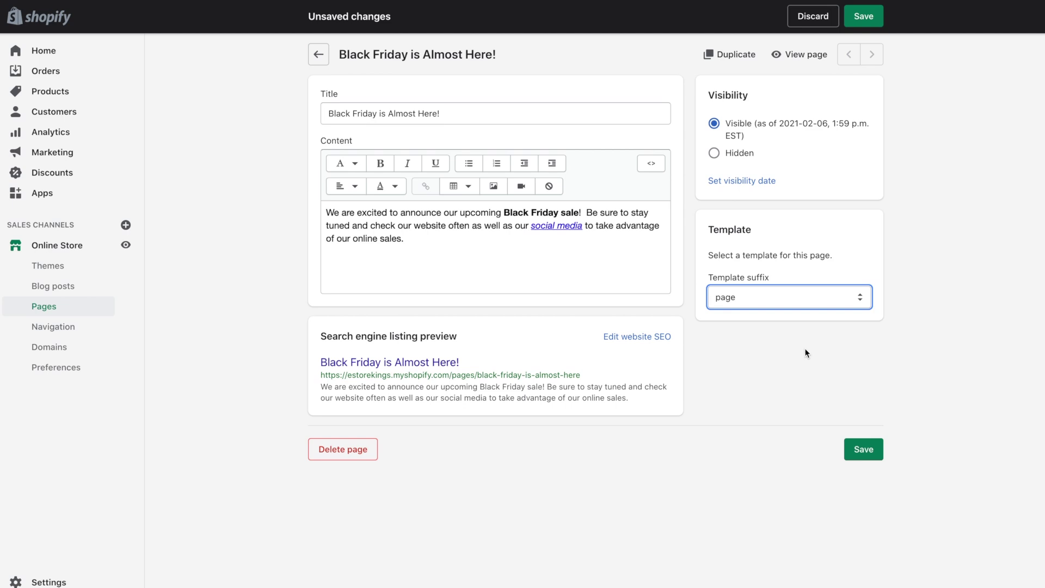
click(754, 298)
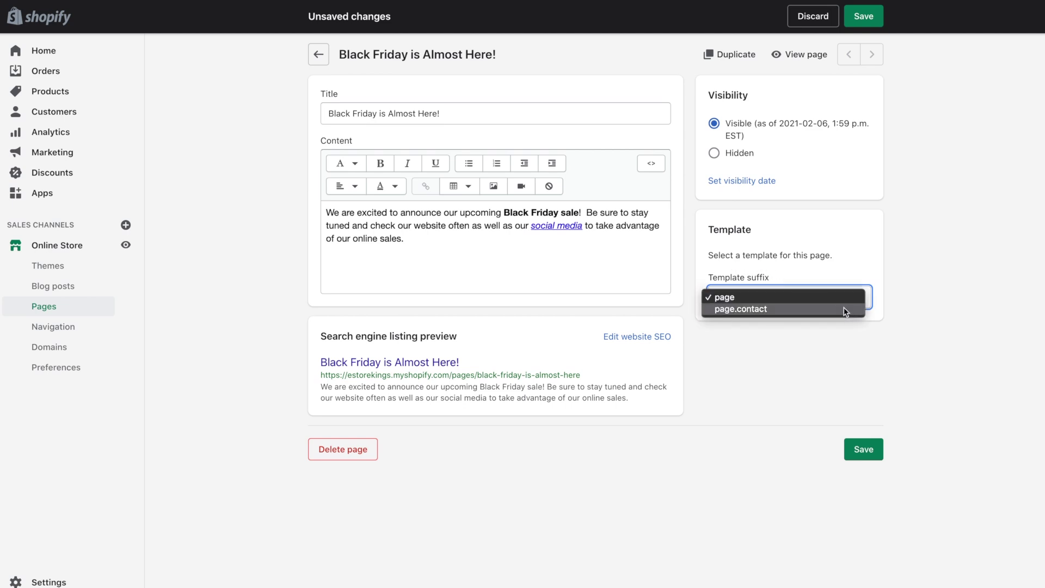
click(825, 393)
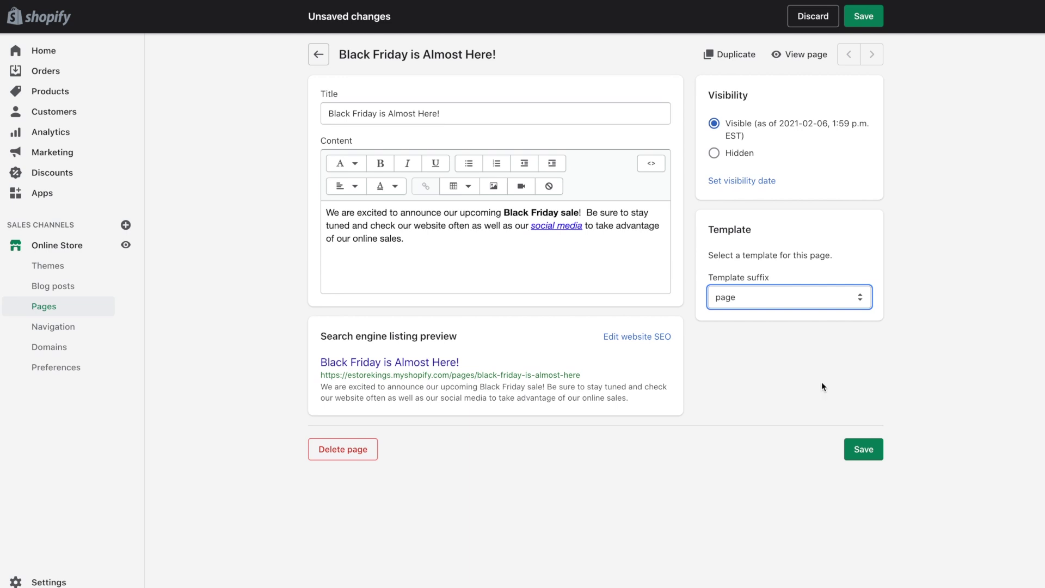
click(822, 385)
click(863, 447)
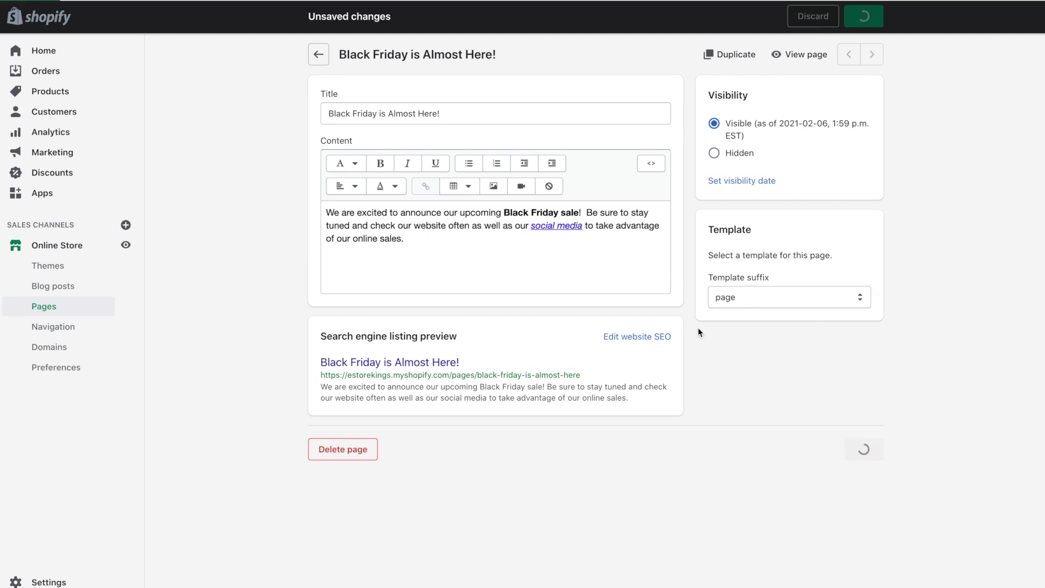
click(408, 259)
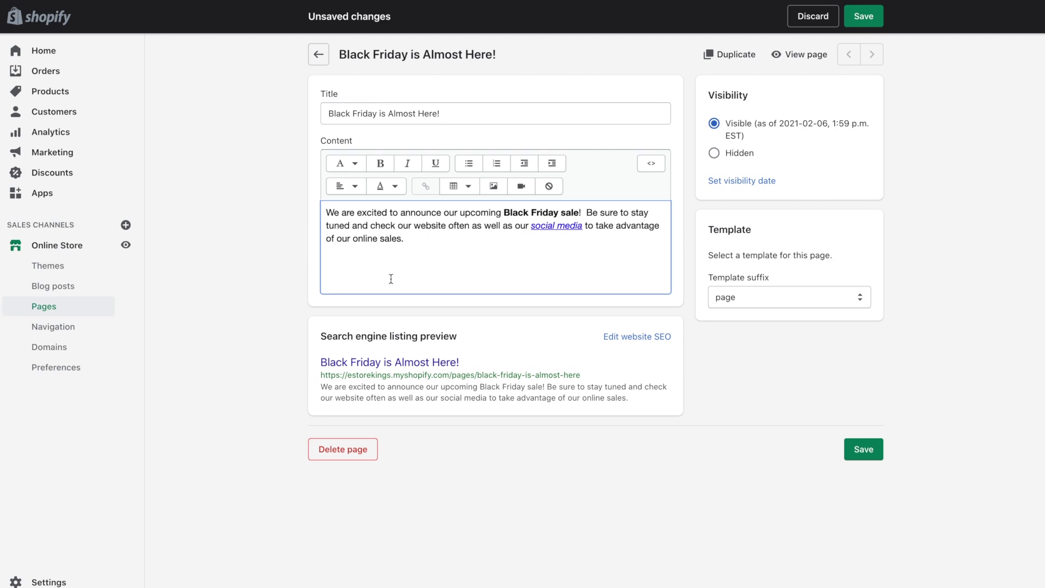
Insert the laptop photo below the intro at Grande (600x600) with alt text 'Black Friday Sale'.
click(495, 189)
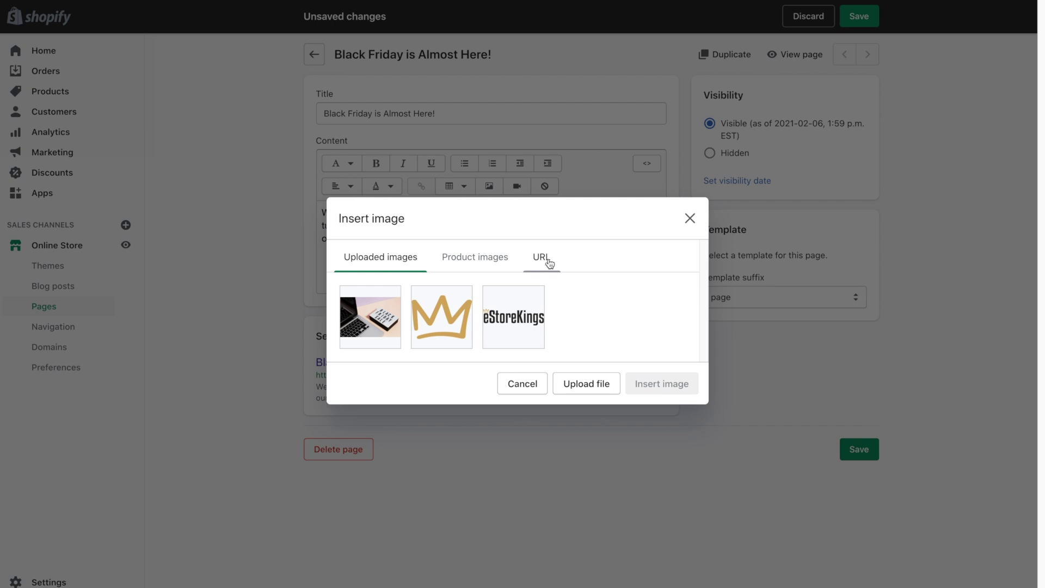
click(360, 325)
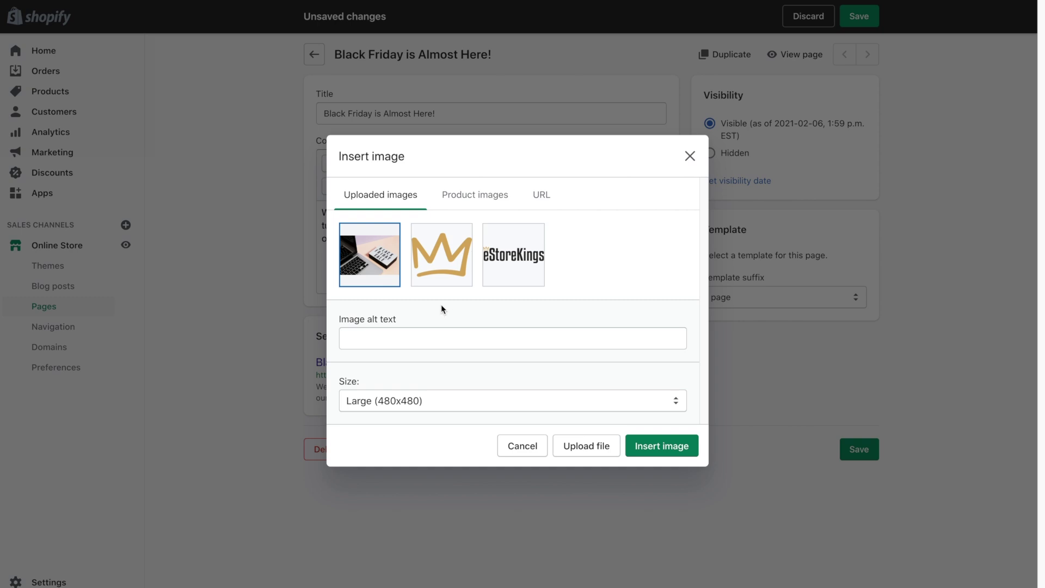
click(441, 338)
text(Black )
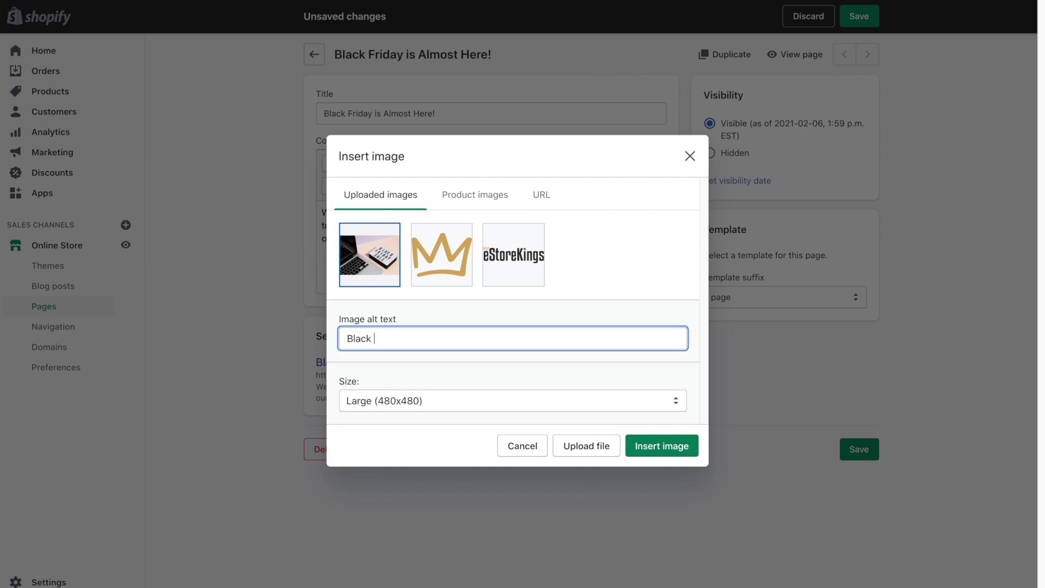
text(Friday Sale)
click(486, 375)
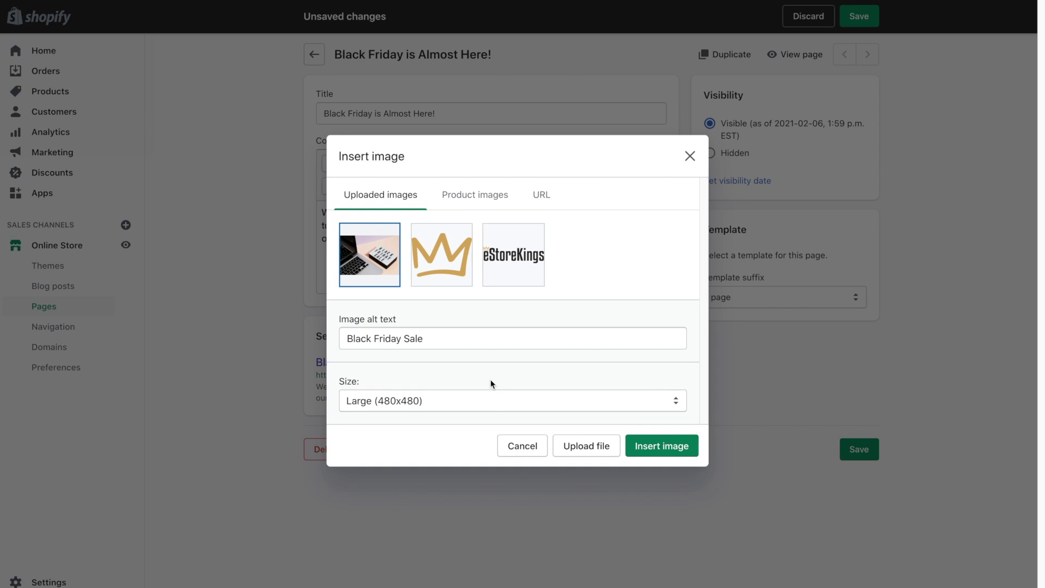
click(446, 401)
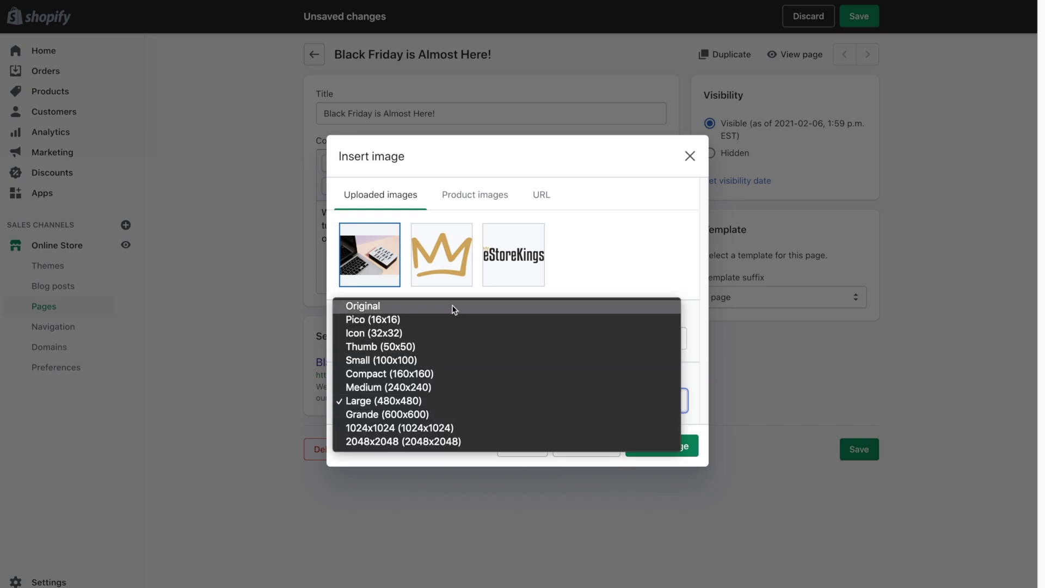
click(475, 412)
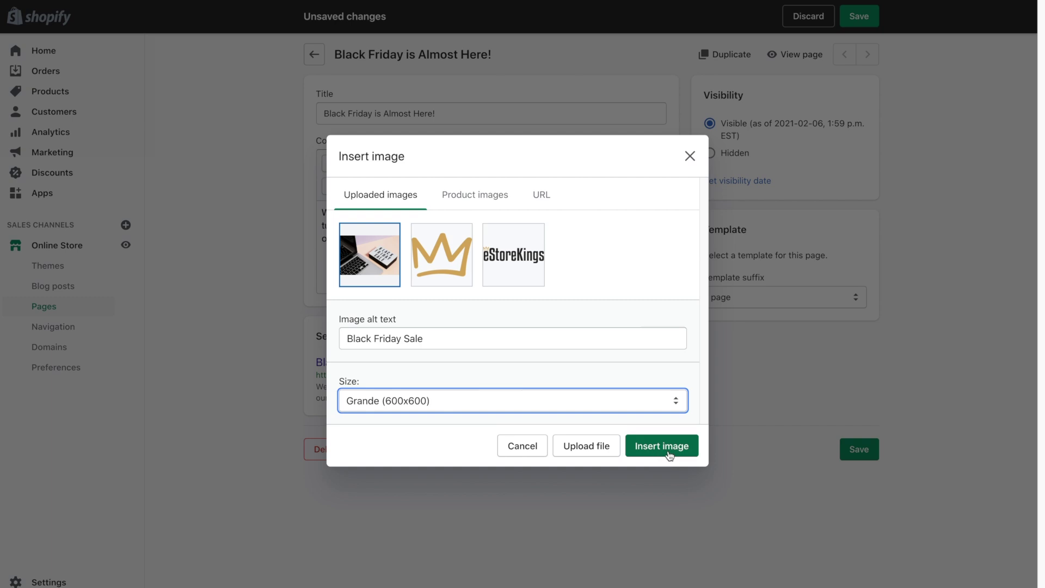
click(669, 454)
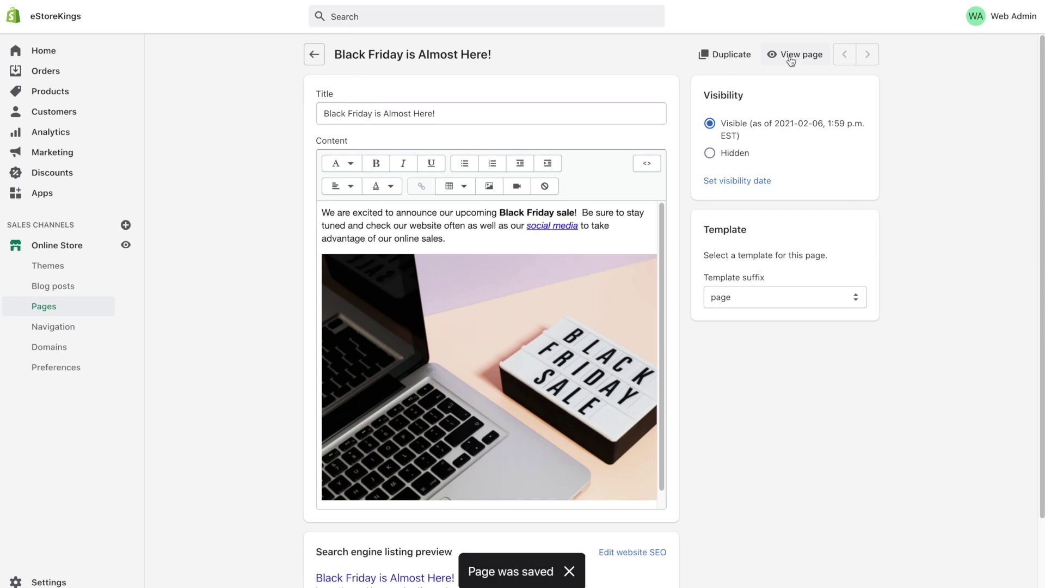
Preview the page with its new photo on the storefront, then return to the editor.
click(790, 56)
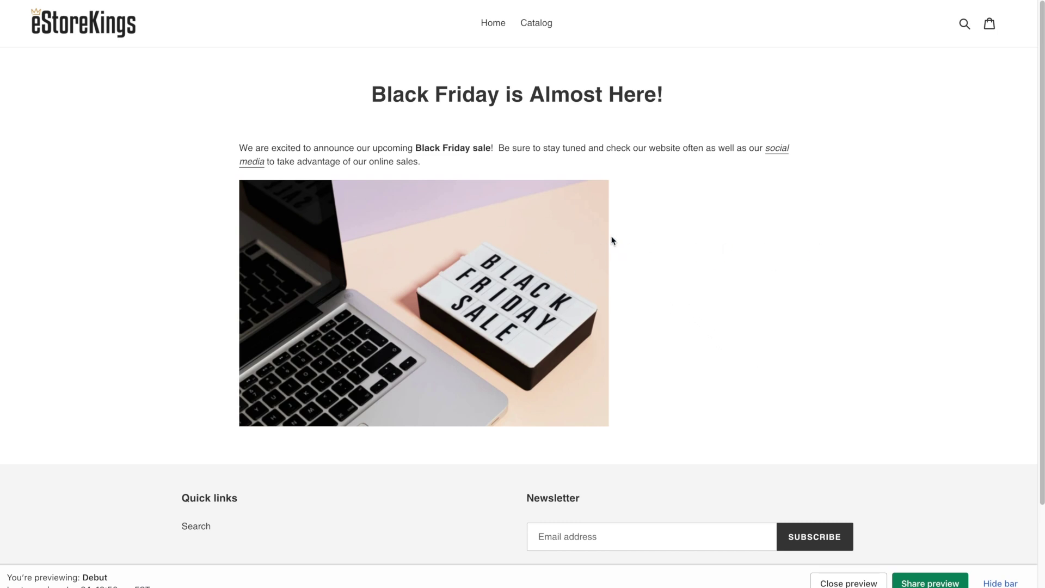
click(563, 1)
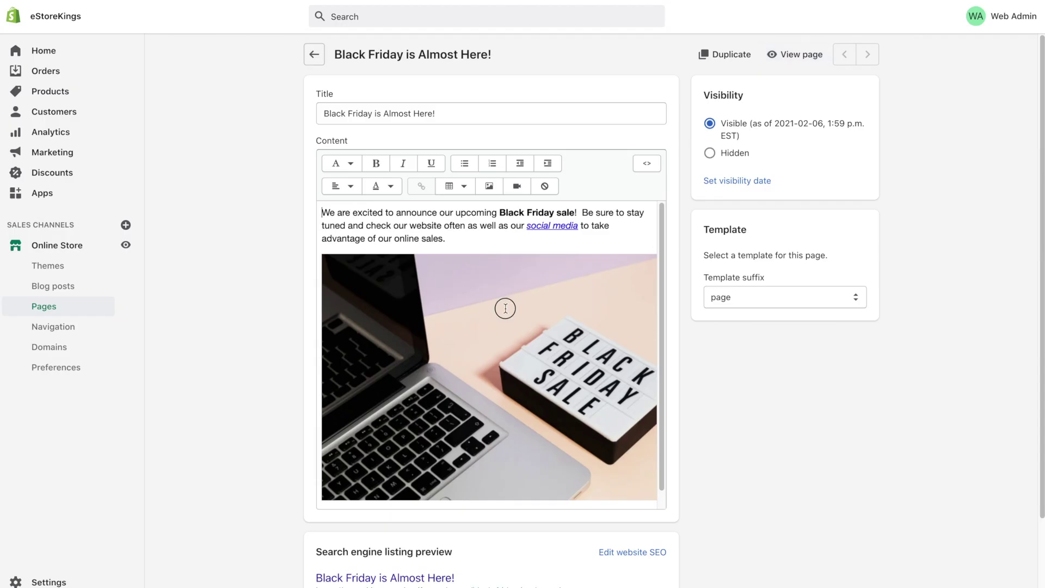
Center-align the Black Friday Sale image and save the page.
click(506, 308)
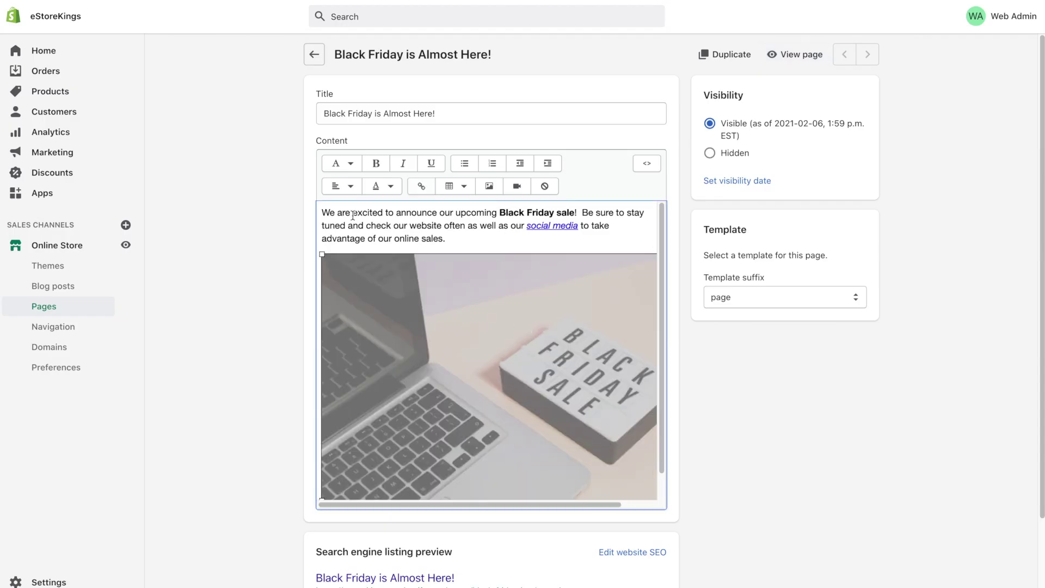
click(351, 188)
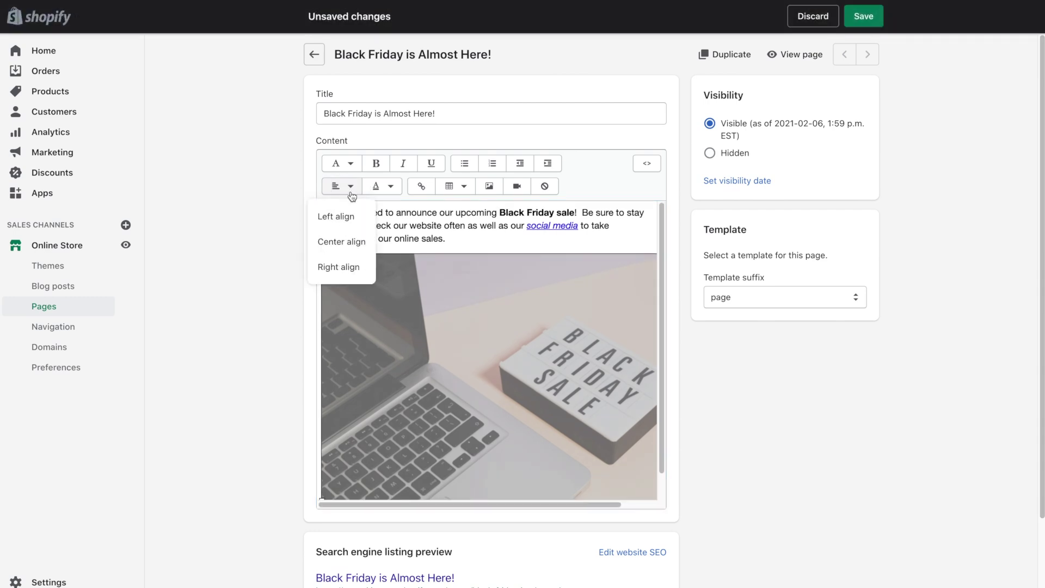
click(338, 245)
click(479, 238)
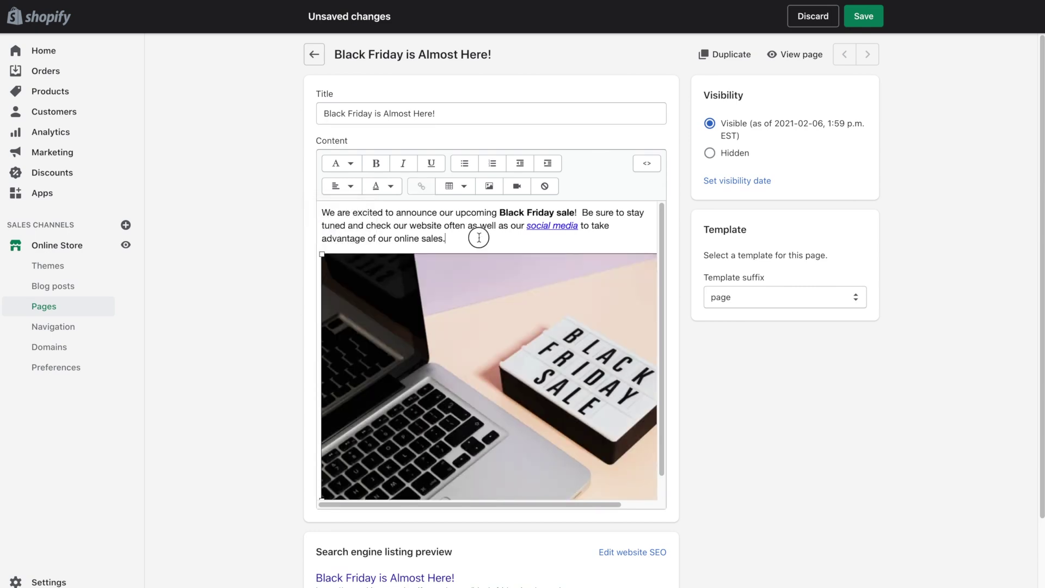
scroll(479, 238, down, 1)
click(868, 16)
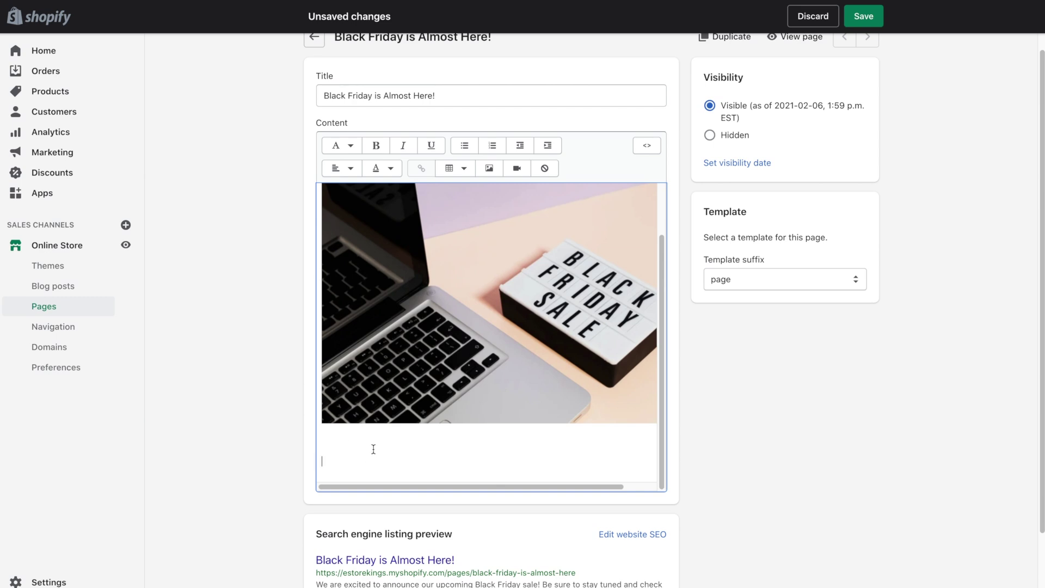
Add 'Watch This Video' below the image as a Heading 3, followed by an empty line.
text(Watch This Video)
key(shift+Home)
click(350, 146)
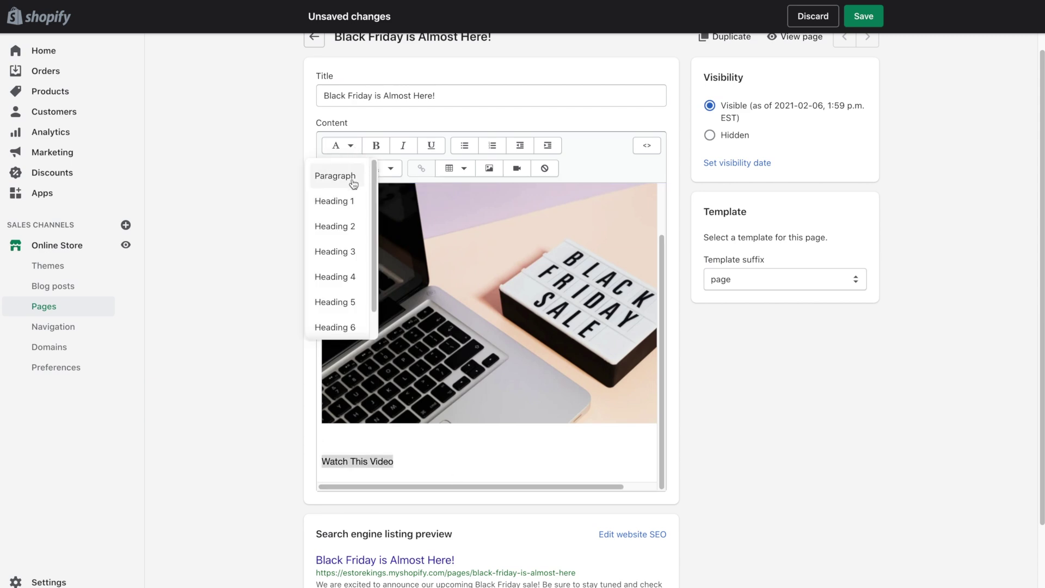
click(342, 252)
click(427, 455)
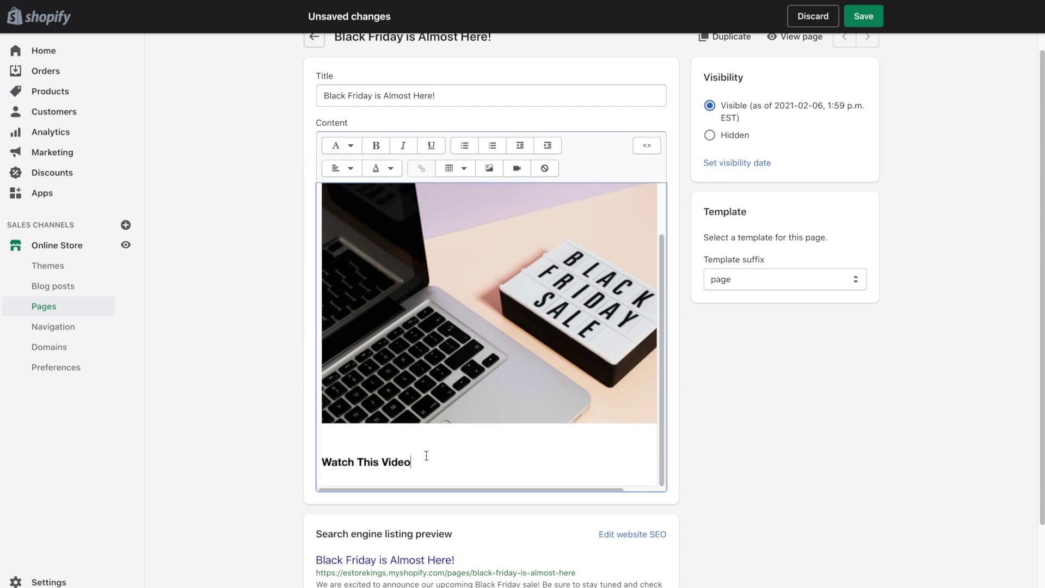
key(Return)
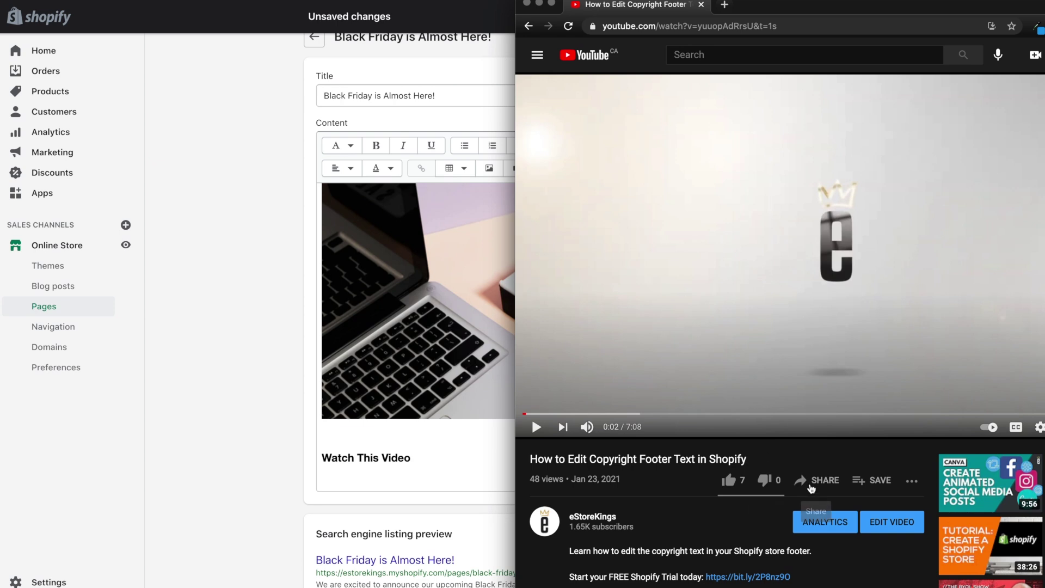
Copy the tutorial video's YouTube embed code, then close the YouTube window.
click(815, 483)
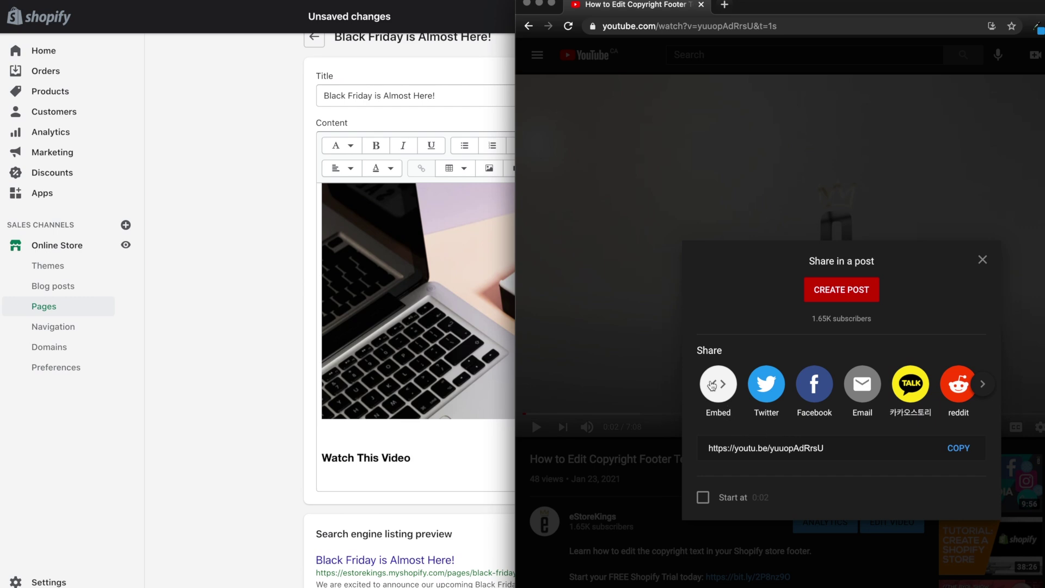
click(717, 385)
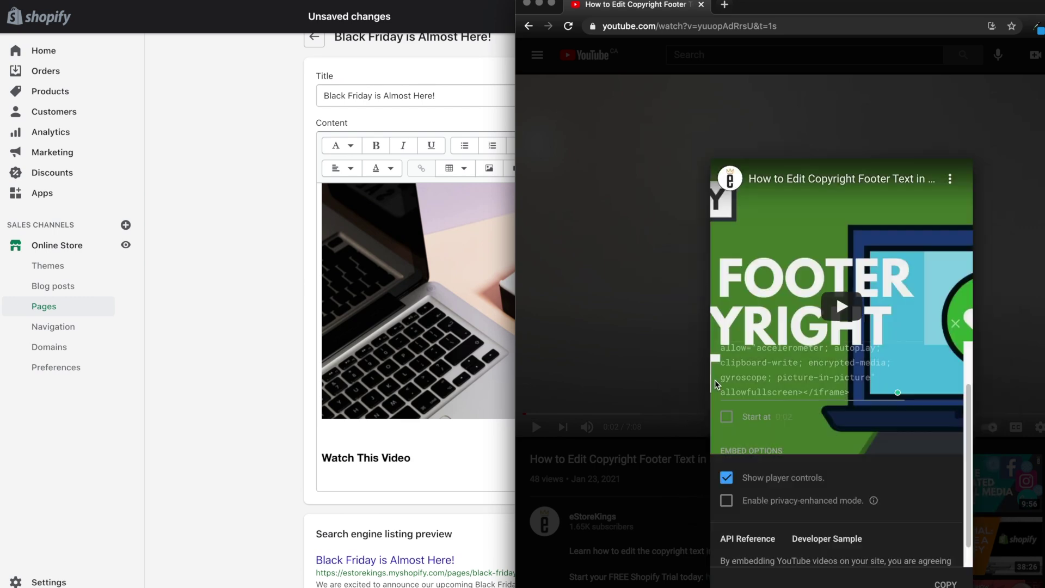
click(840, 368)
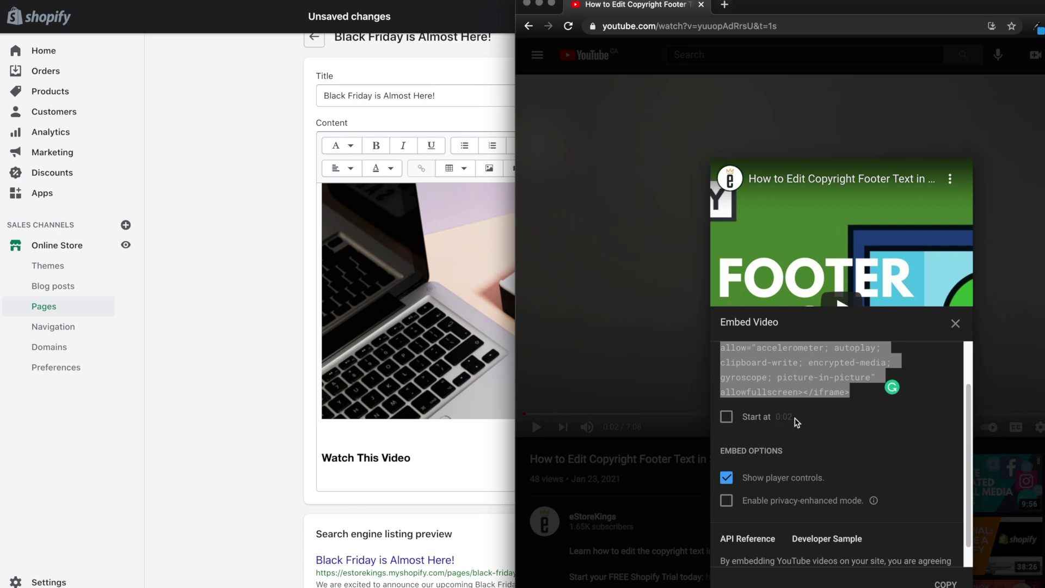
drag(965, 403, 961, 457)
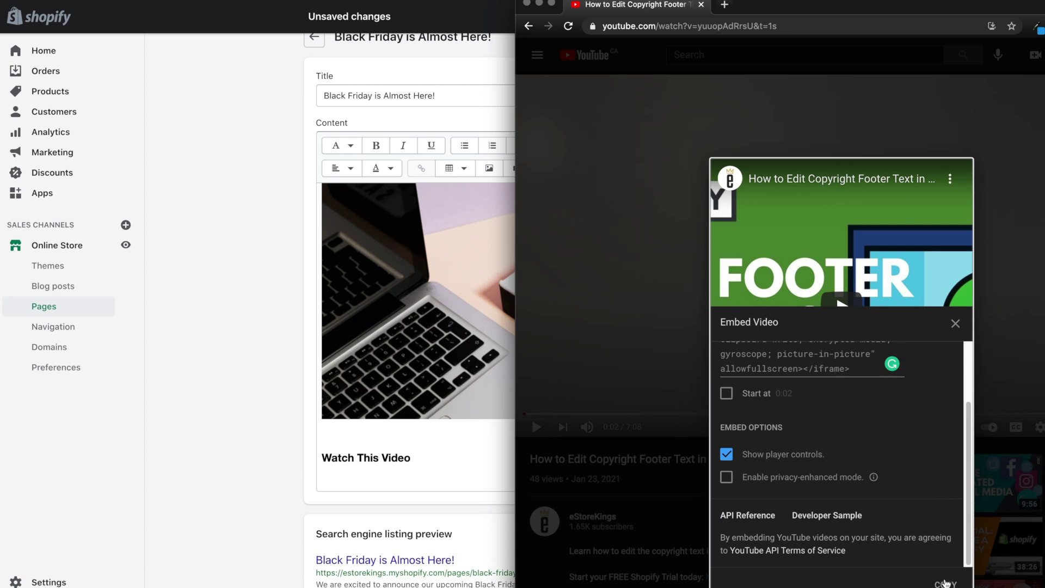
click(945, 583)
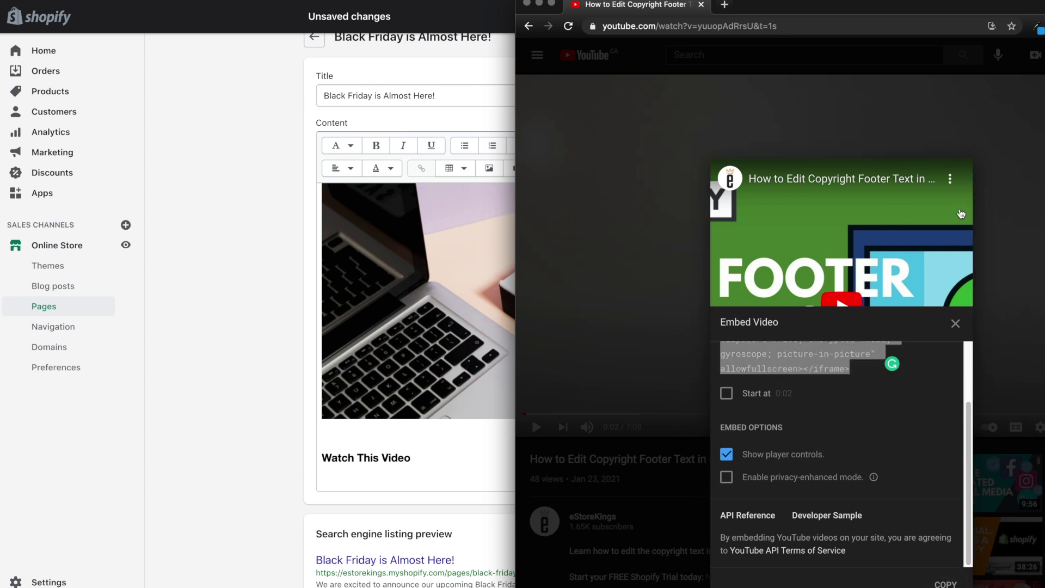
click(955, 324)
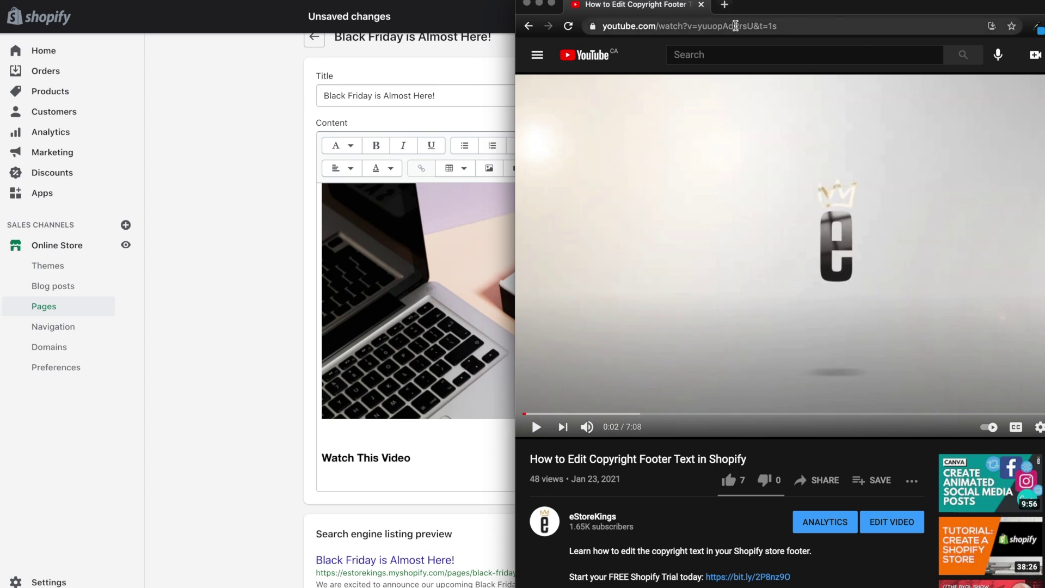
drag(778, 10, 839, 85)
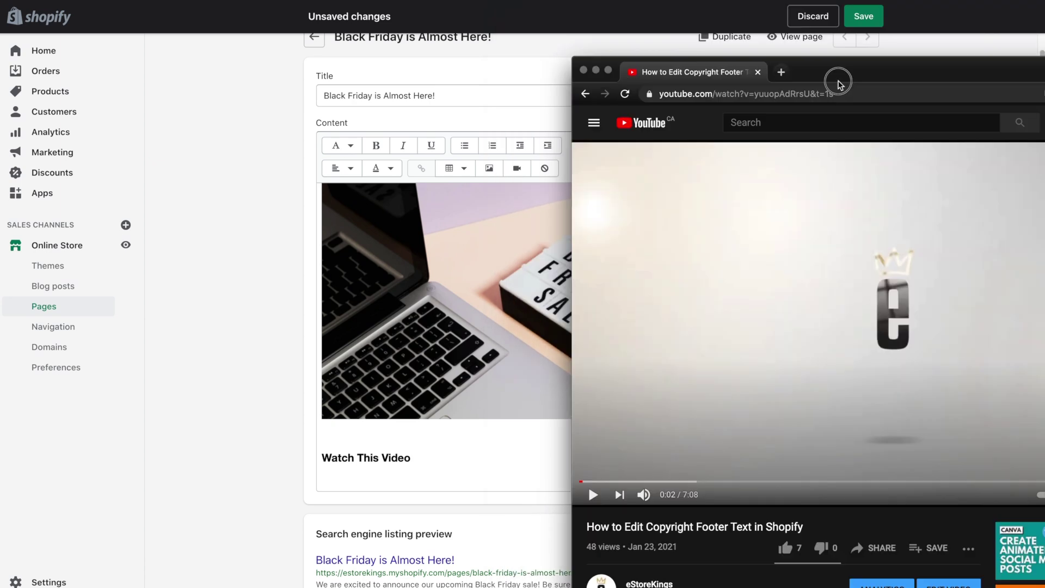
key(super+Tab)
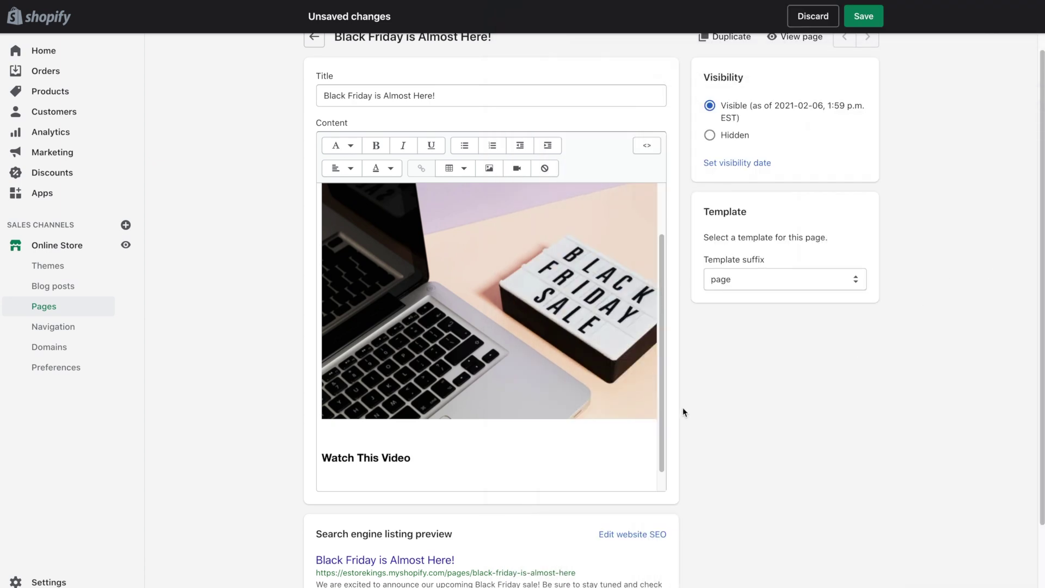
Paste the iframe code under 'Watch This Video', save, and check the storefront, which shows raw code.
click(484, 473)
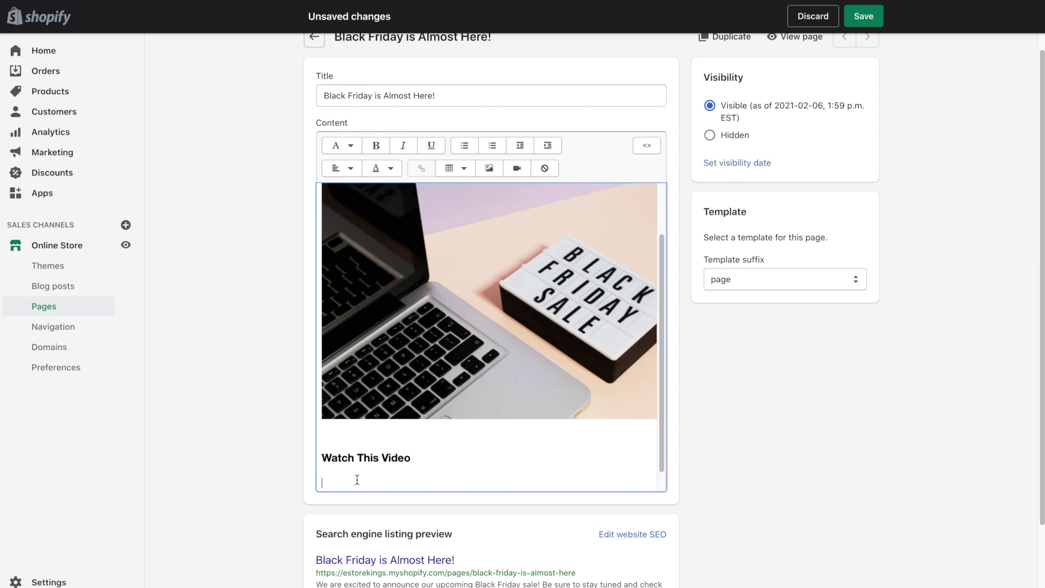
text(<iframe width="560" height="315" src="https://www.youtube.com/embed/yuuopAdRrsU" frameborder="0" allow="accelerometer; autoplay; clipboard-write; encrypted-media; gyroscope; picture-in-picture" allowfullscreen></iframe>)
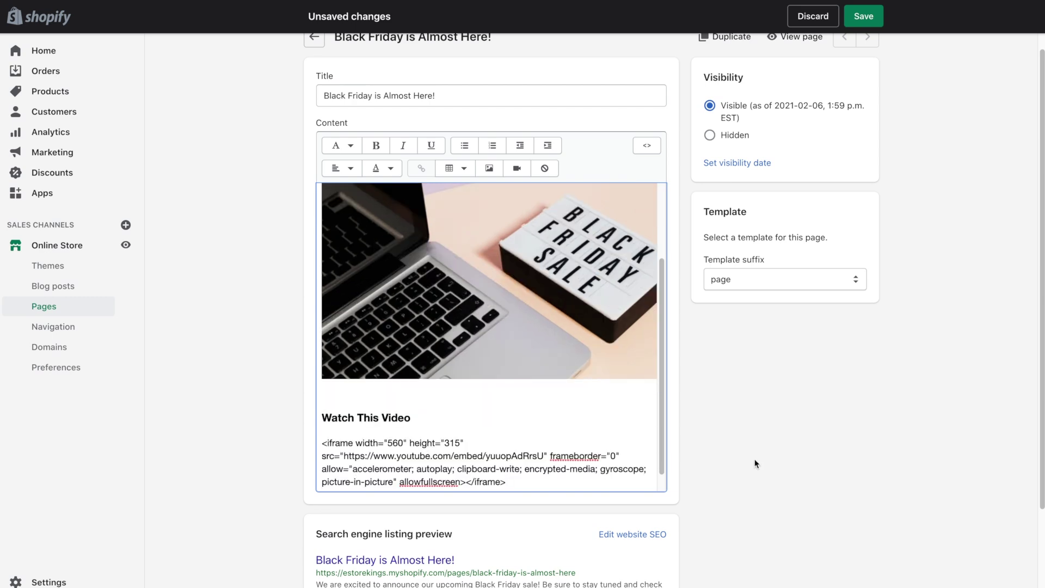
click(740, 483)
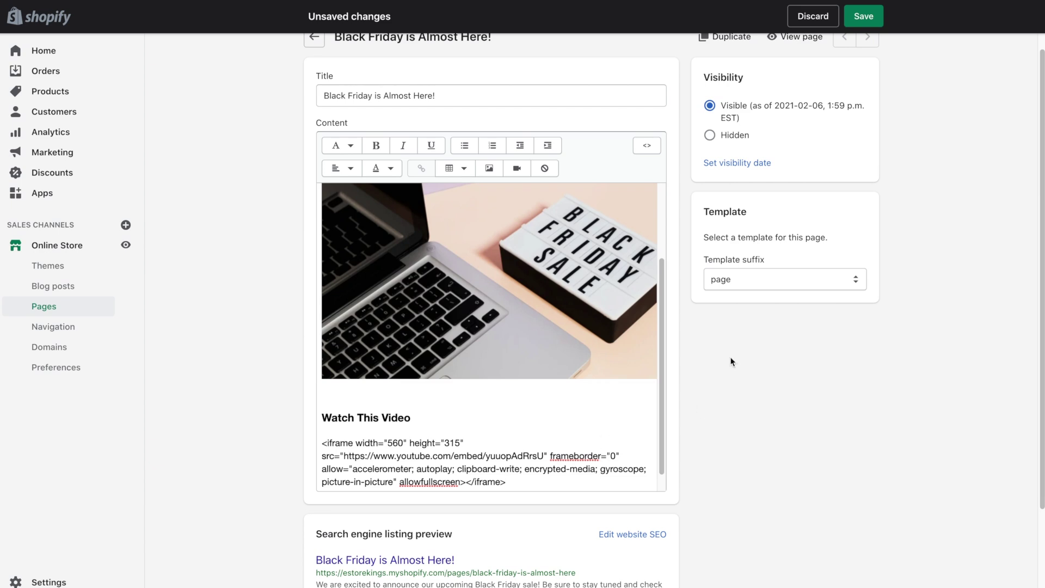
click(864, 17)
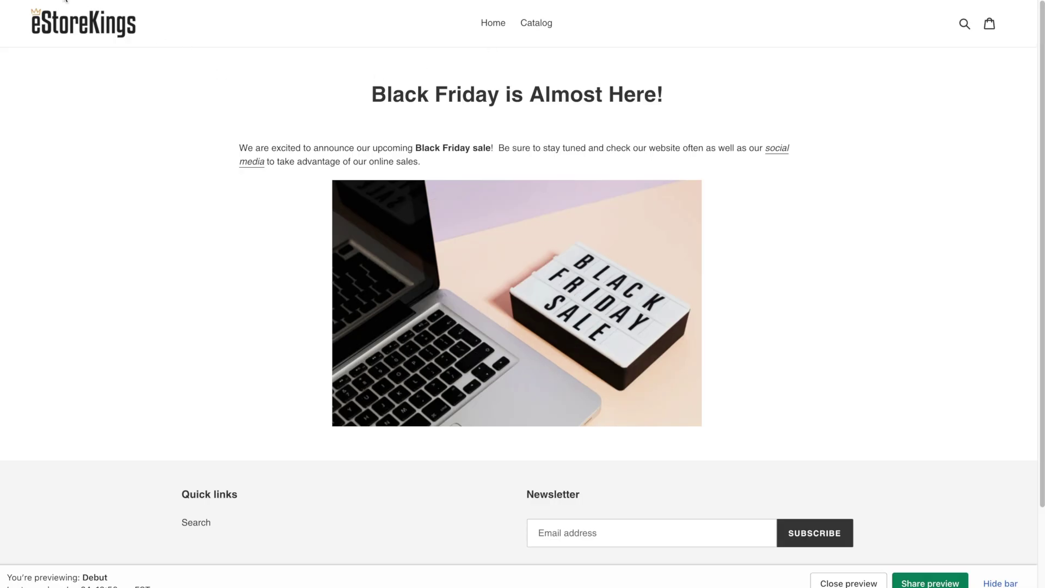
scroll(205, 356, down, 4)
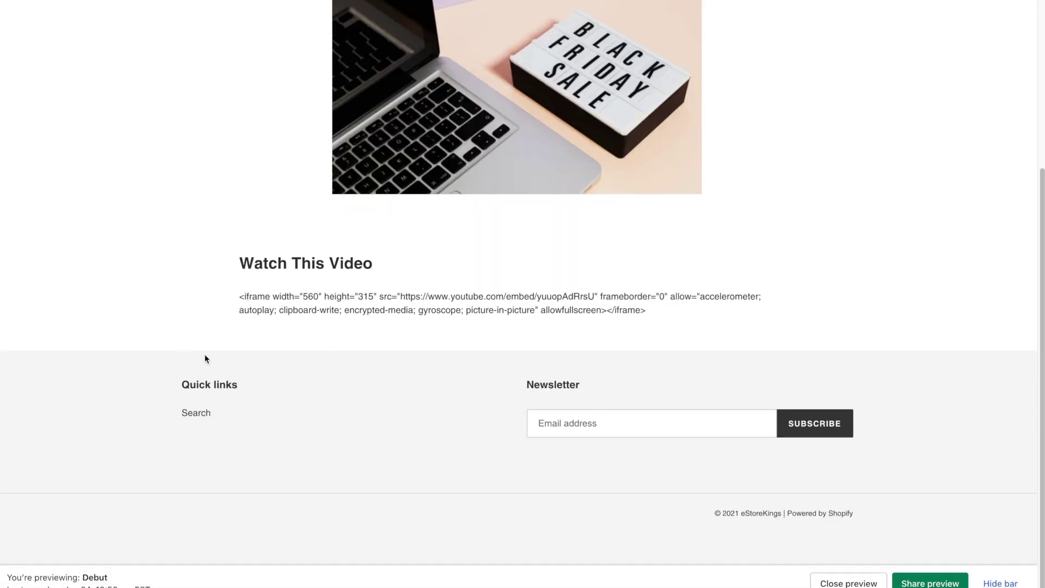
drag(284, 296, 665, 310)
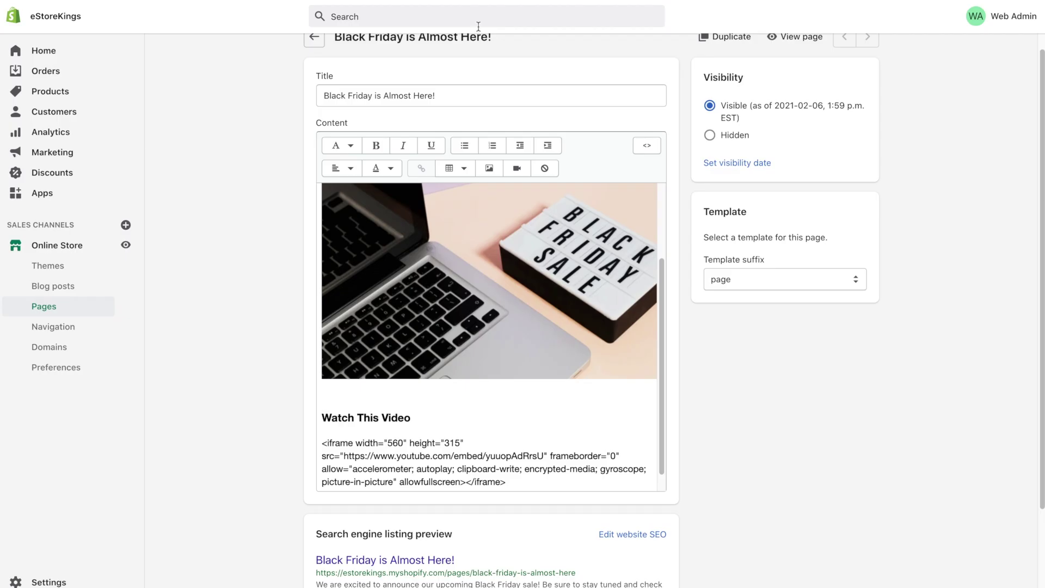
Delete the raw embed text and paste the iframe in HTML view after the empty paragraph.
click(467, 456)
drag(323, 442, 553, 505)
key(ctrl+c)
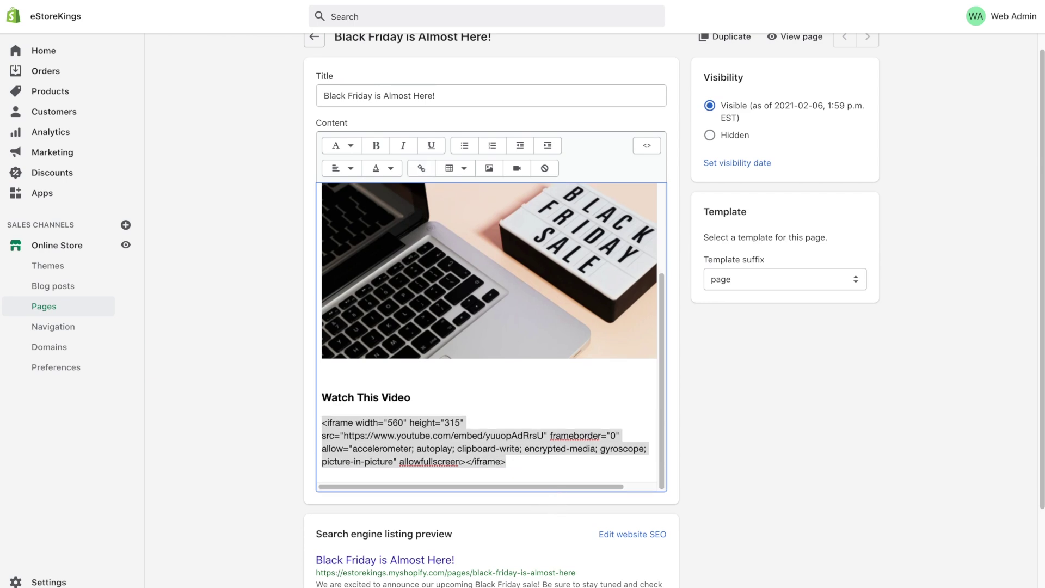
key(BackSpace)
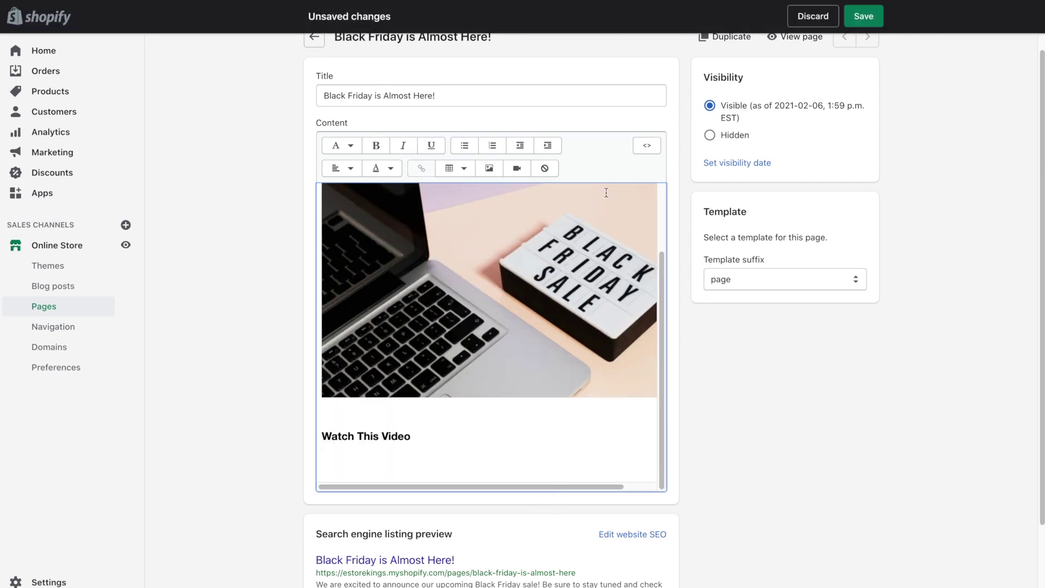
click(647, 147)
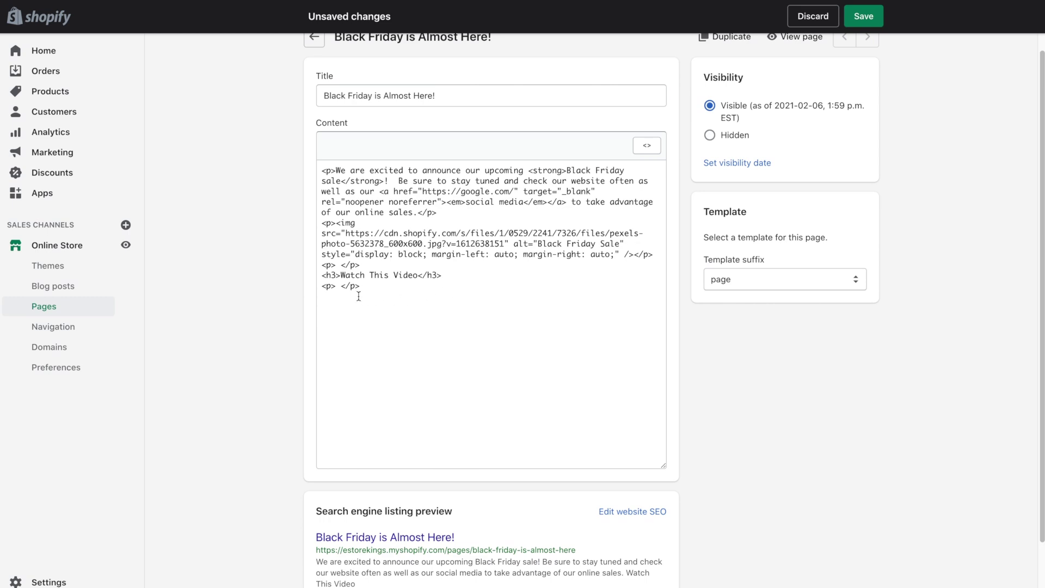
drag(371, 287, 328, 286)
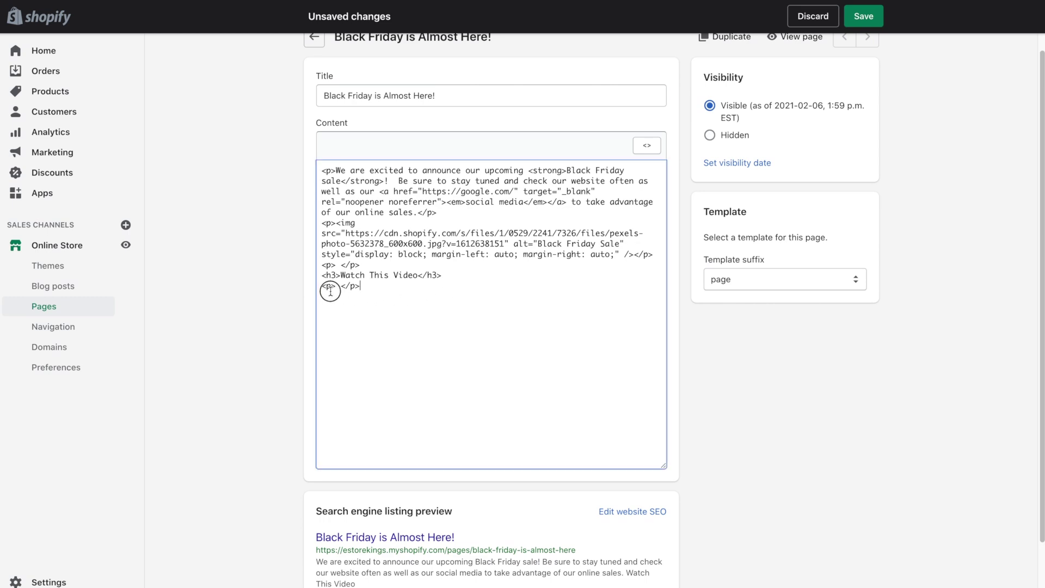
click(372, 292)
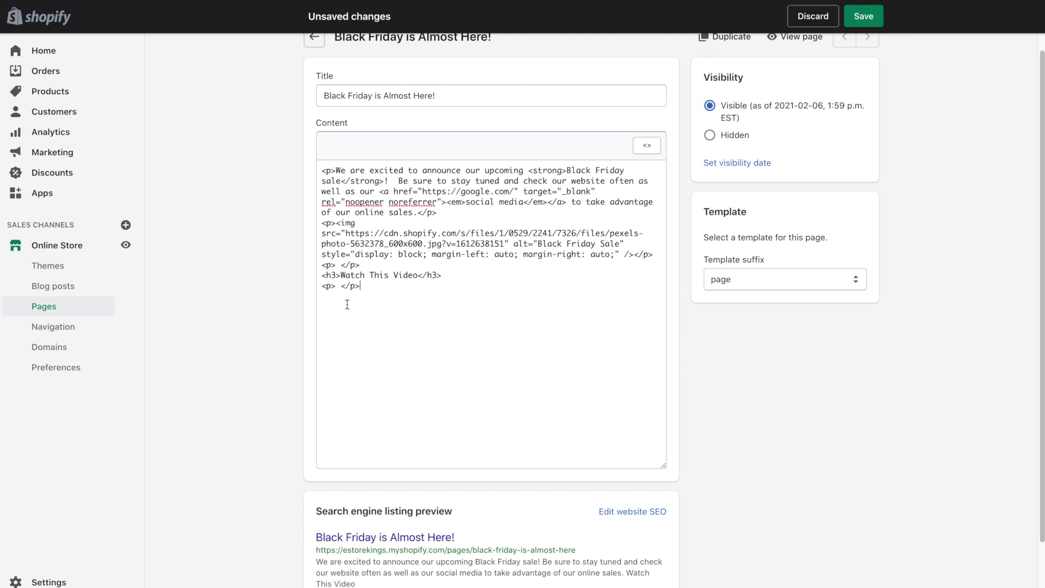
click(403, 294)
key(Return)
key(ctrl+v)
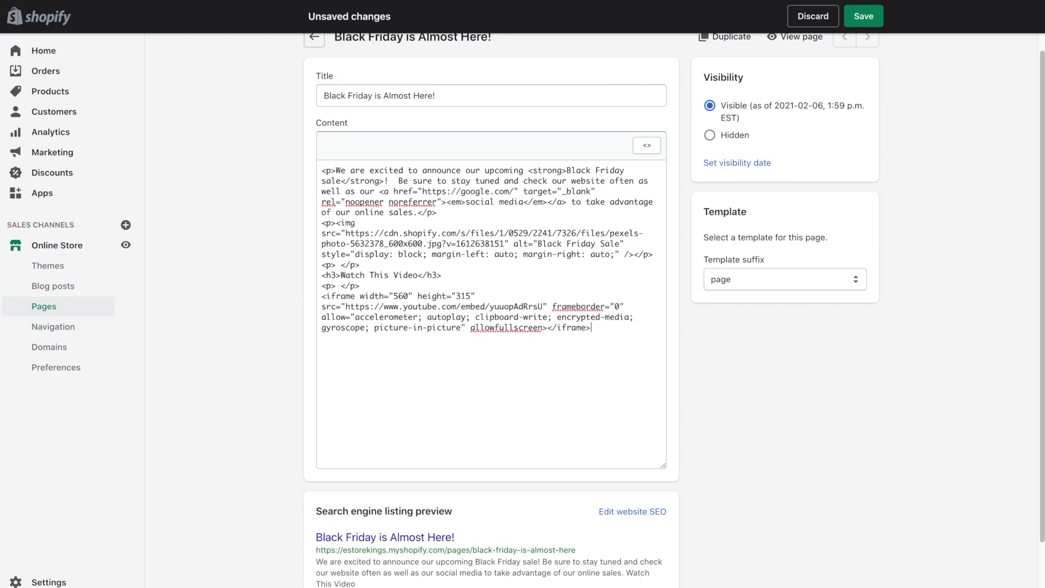
click(647, 145)
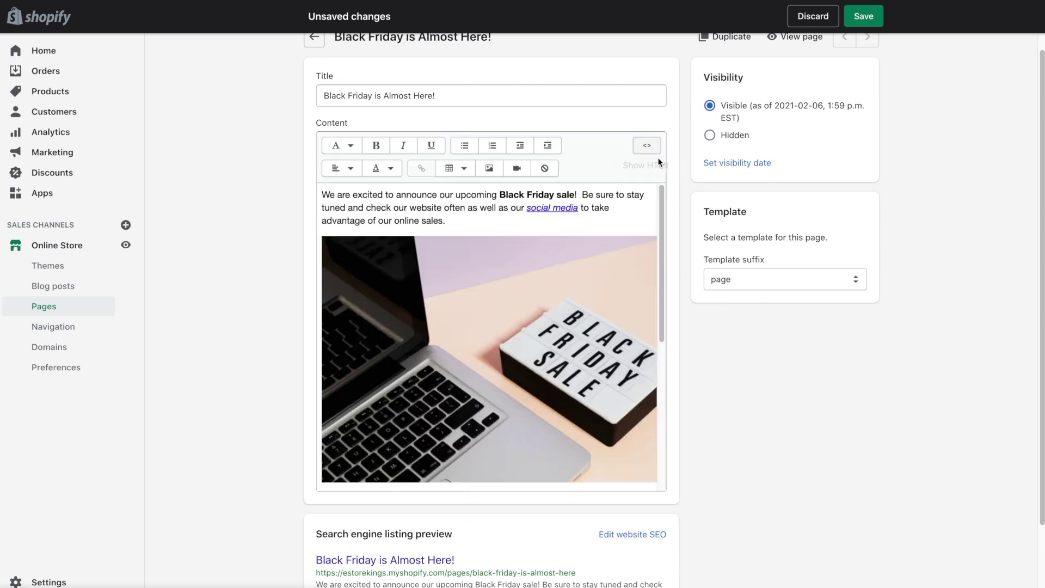
Save the page and reload the storefront preview to confirm the embedded video player.
drag(665, 299, 668, 436)
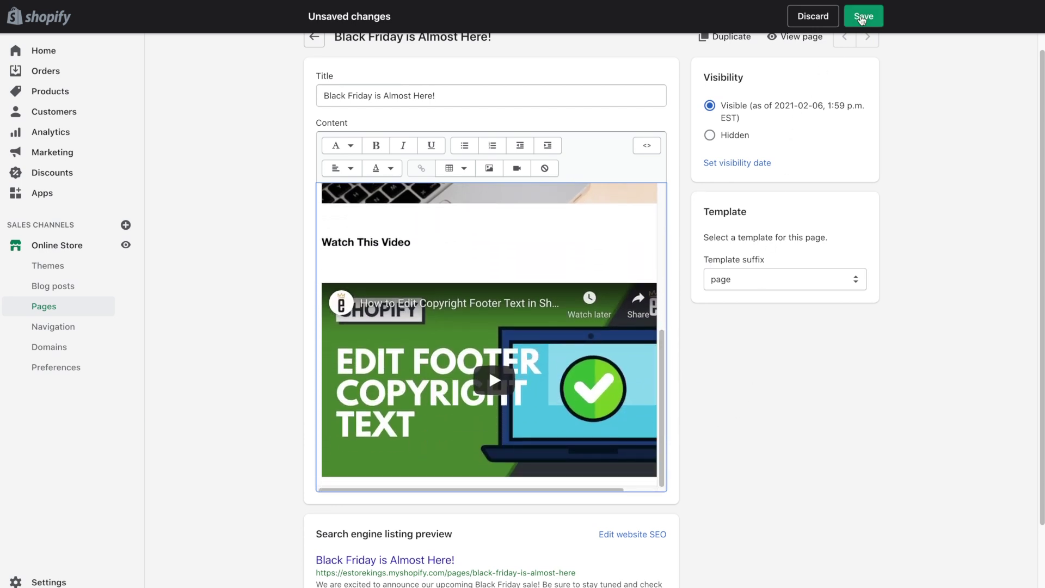
click(863, 16)
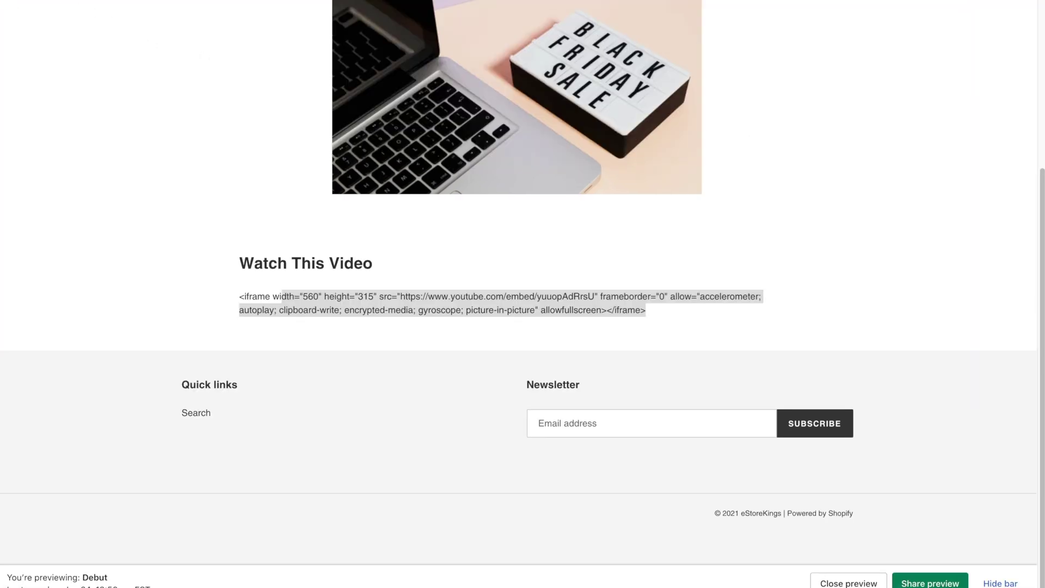
key(super+r)
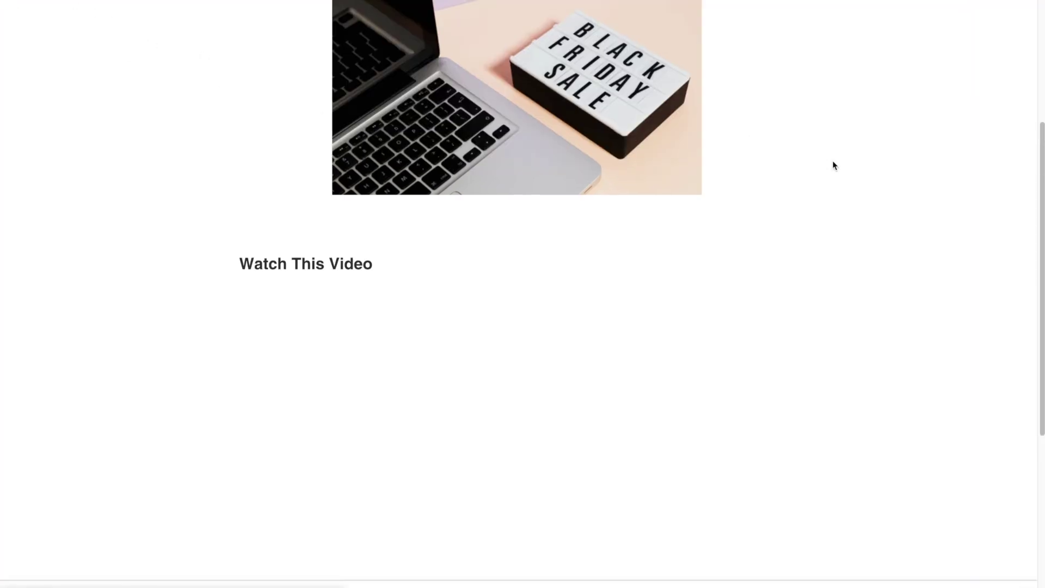
scroll(856, 280, down, 5)
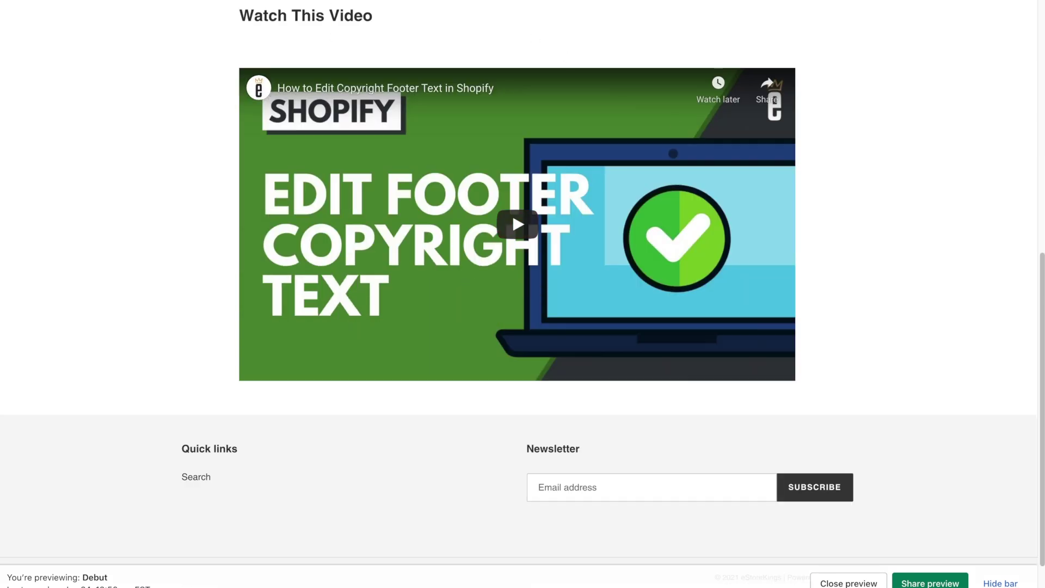
key(ctrl+shift+Tab)
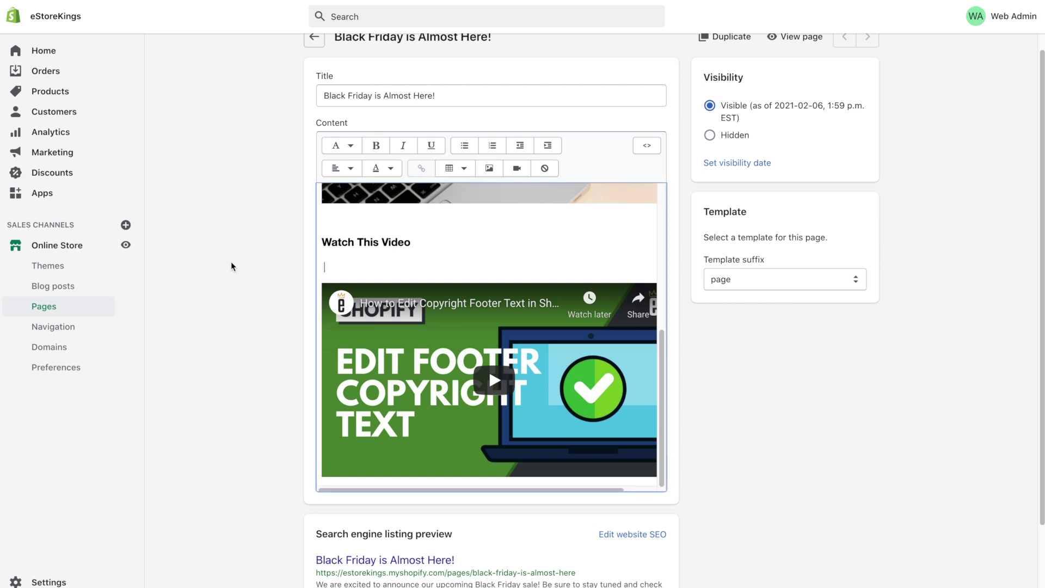
Delete the empty line below the 'Watch This Video' heading.
key(BackSpace)
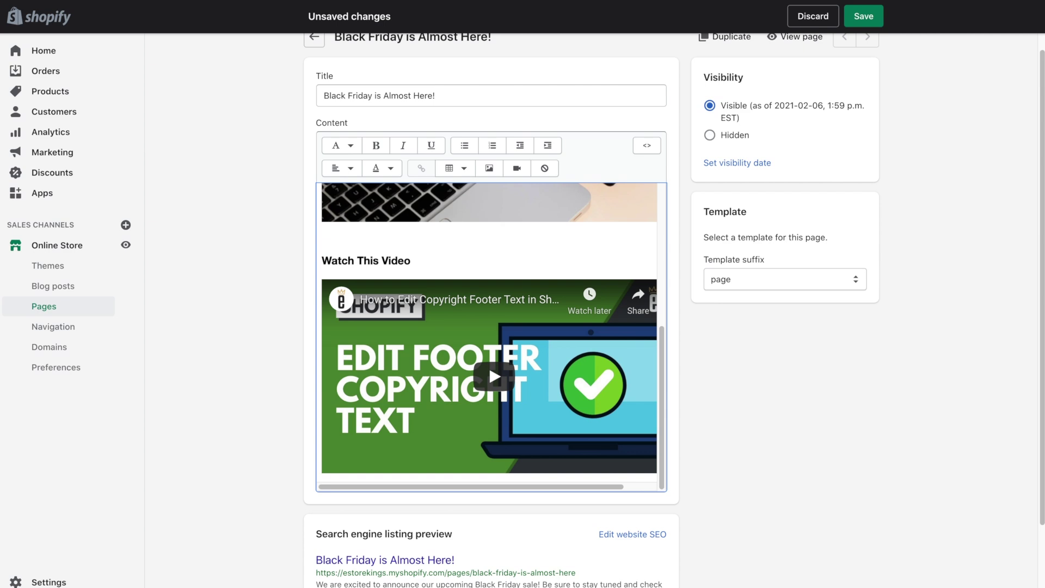
scroll(552, 321, up, 4)
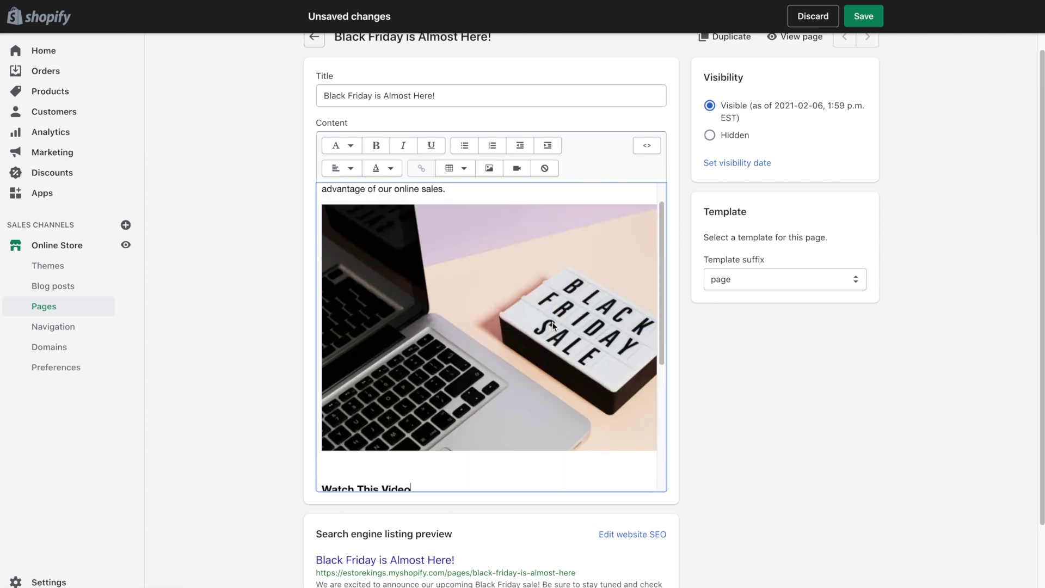
scroll(552, 325, up, 1)
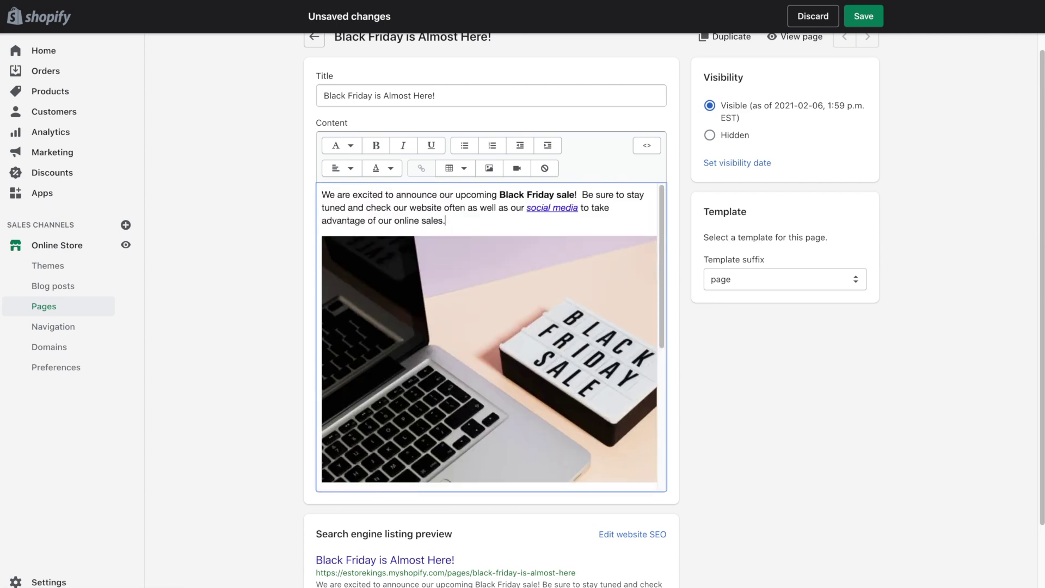
After the opening paragraph, add a bulleted list: item one, item two, item three.
click(413, 230)
key(Return)
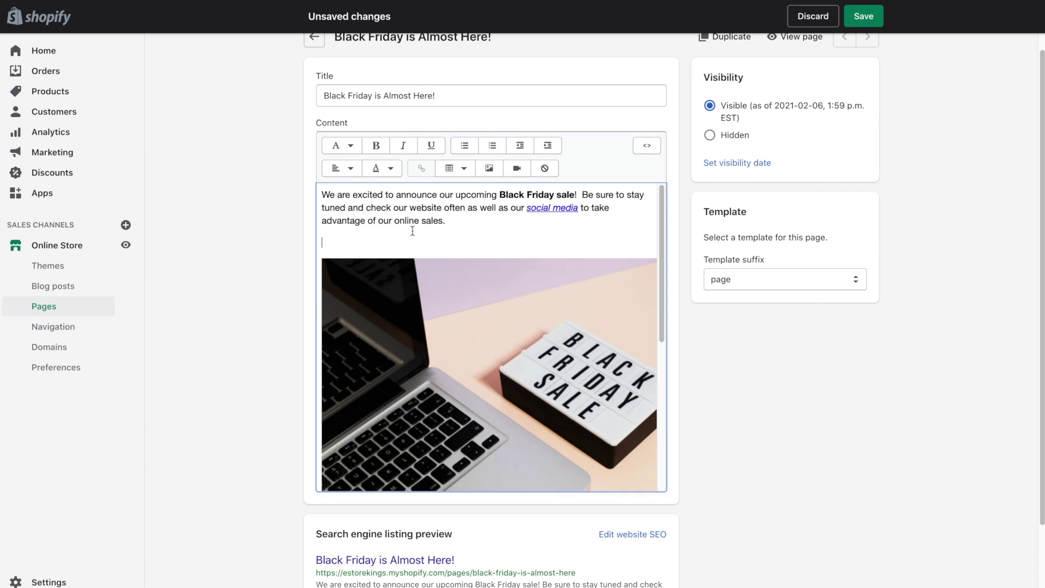
click(461, 152)
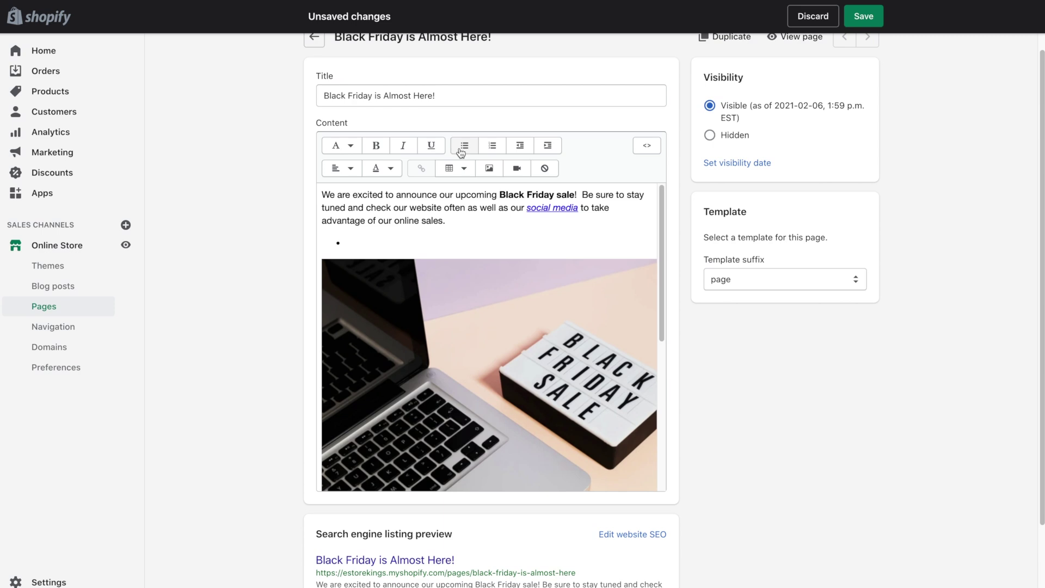
text(item one)
key(Return)
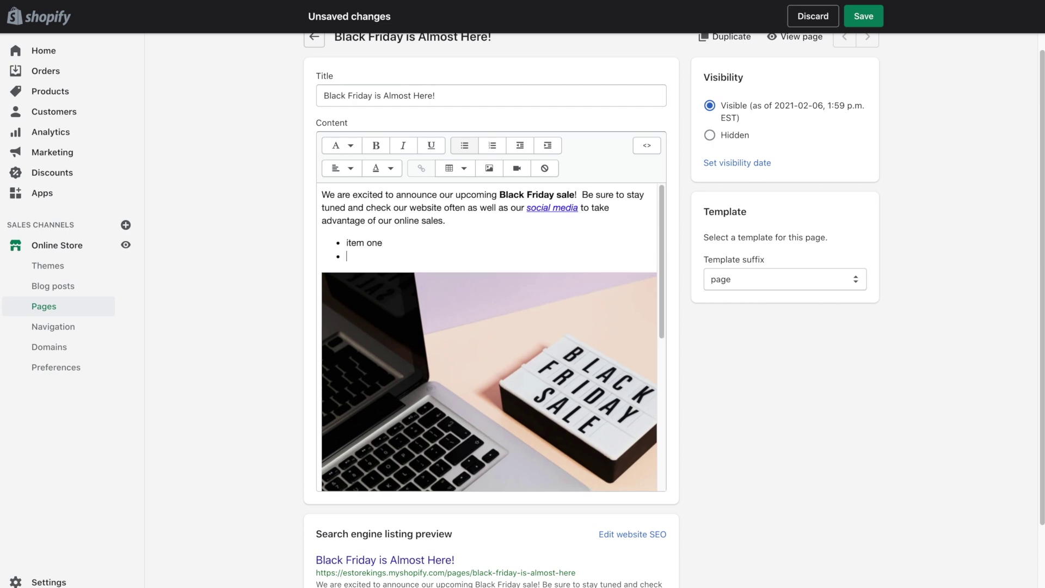
text(item two)
key(Return)
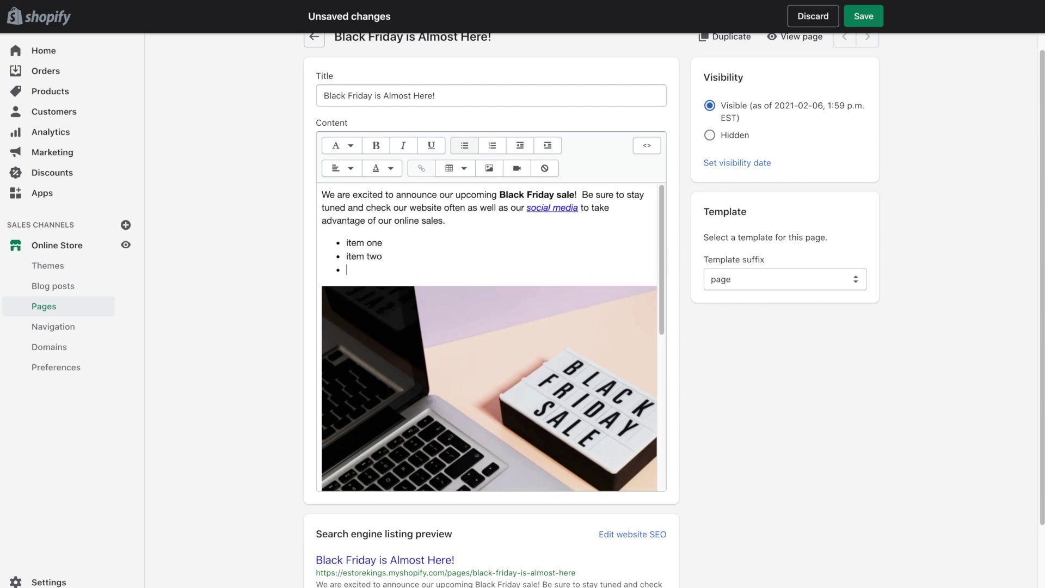
text(item three)
key(Return)
key(Return)
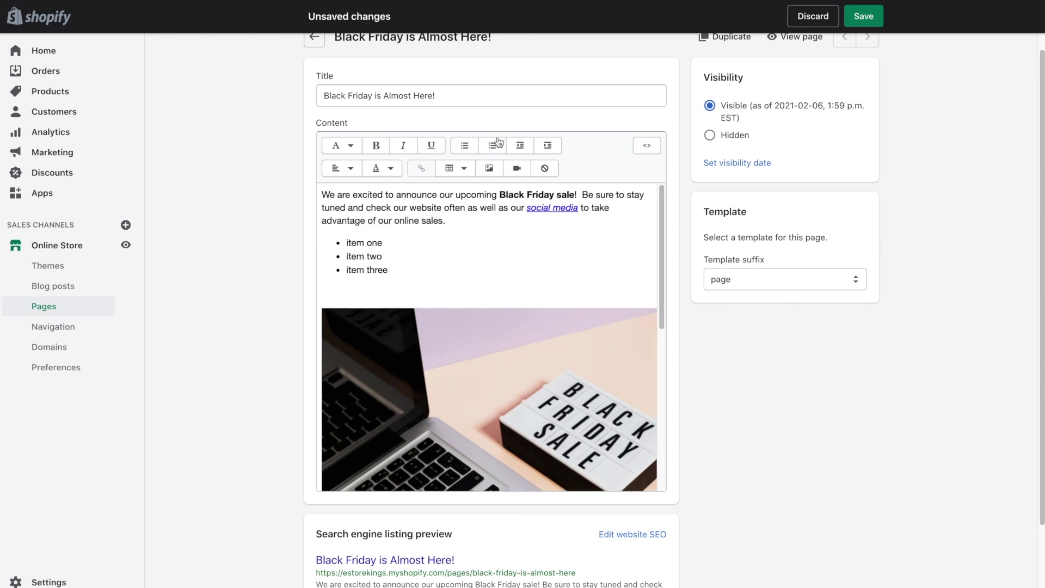
Follow it with a numbered list: number one, two, three.
click(493, 146)
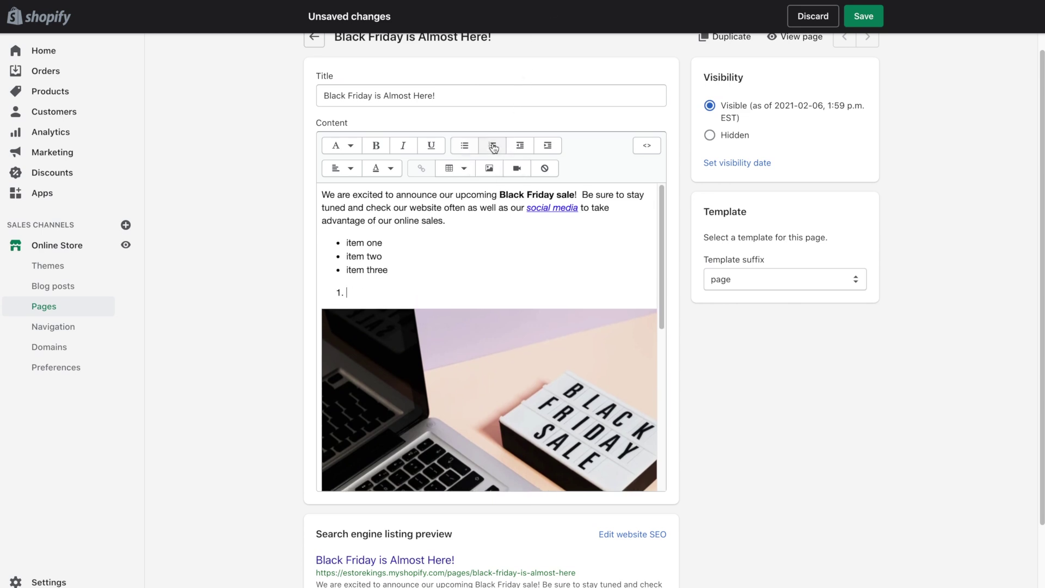
text(number one)
key(Return)
text(two)
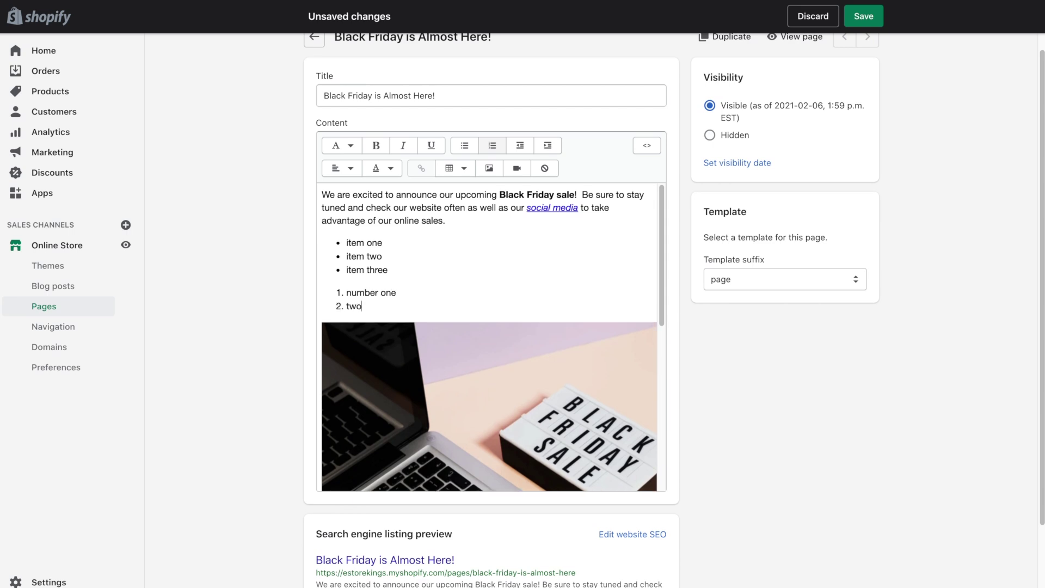
key(Return)
text(three)
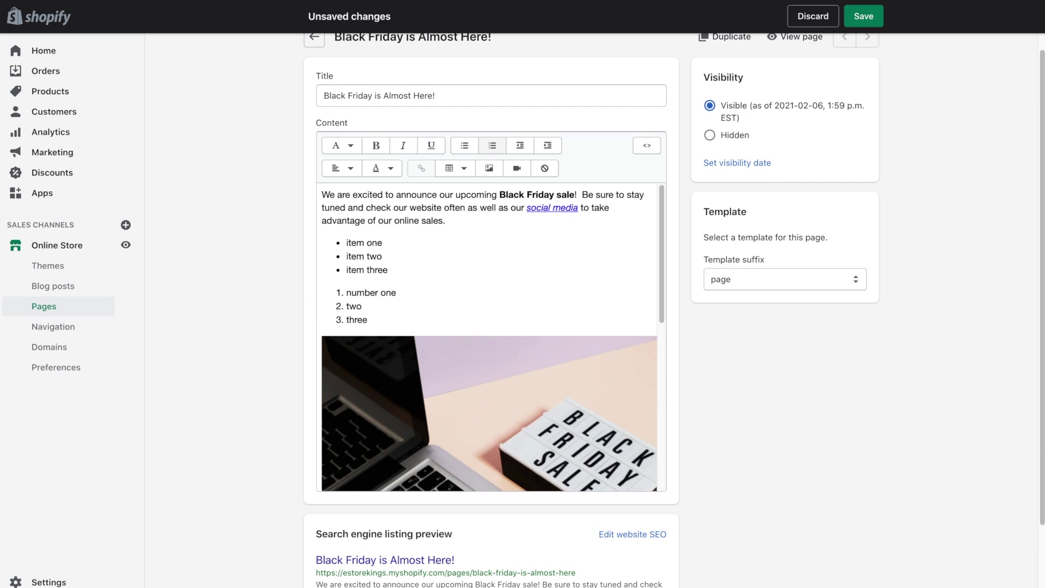
key(Return)
key(Return)
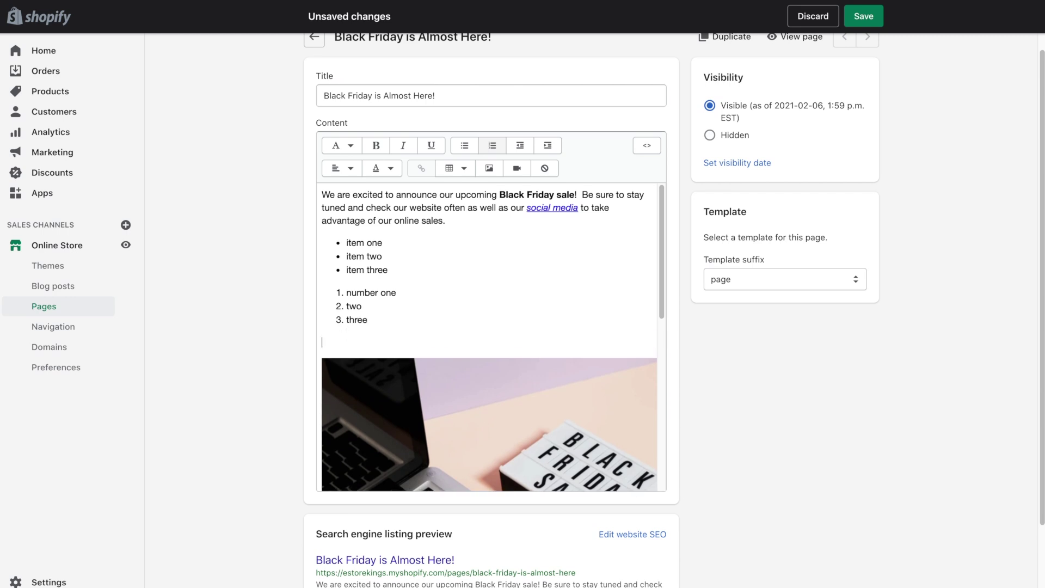
Insert a two-column table above the image with headers Price and Item.
click(464, 171)
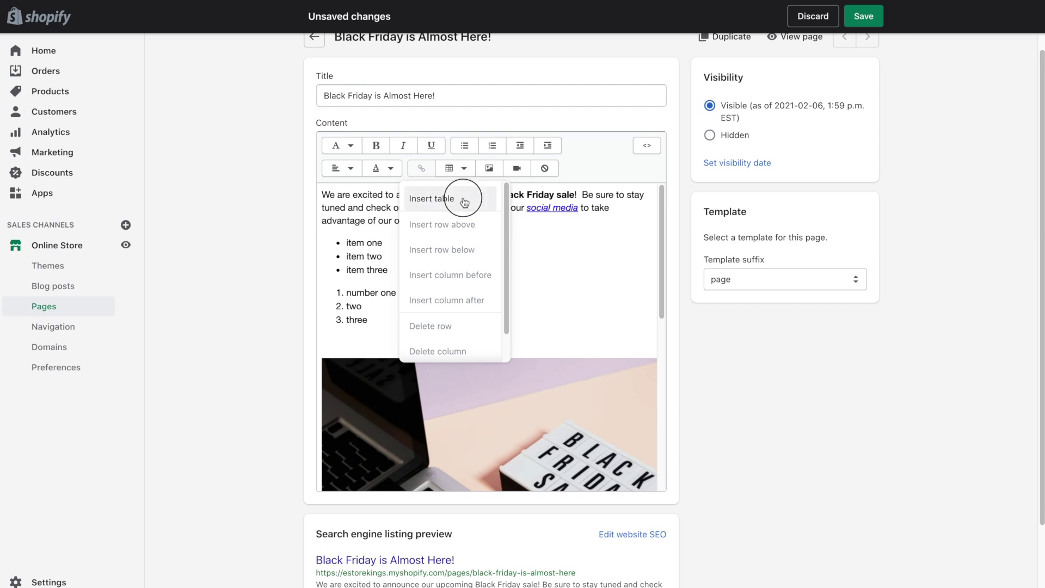
click(464, 200)
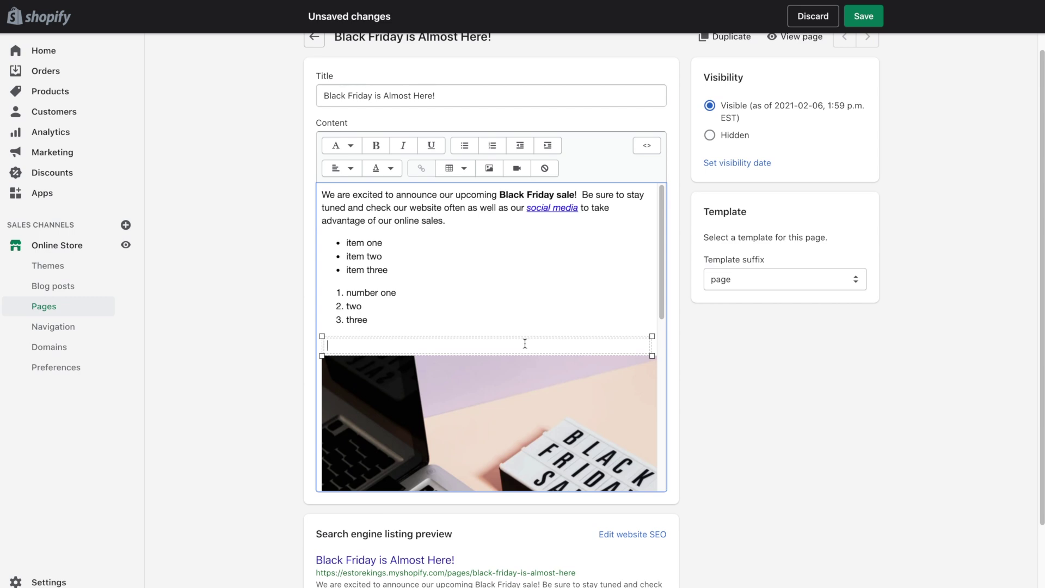
click(465, 172)
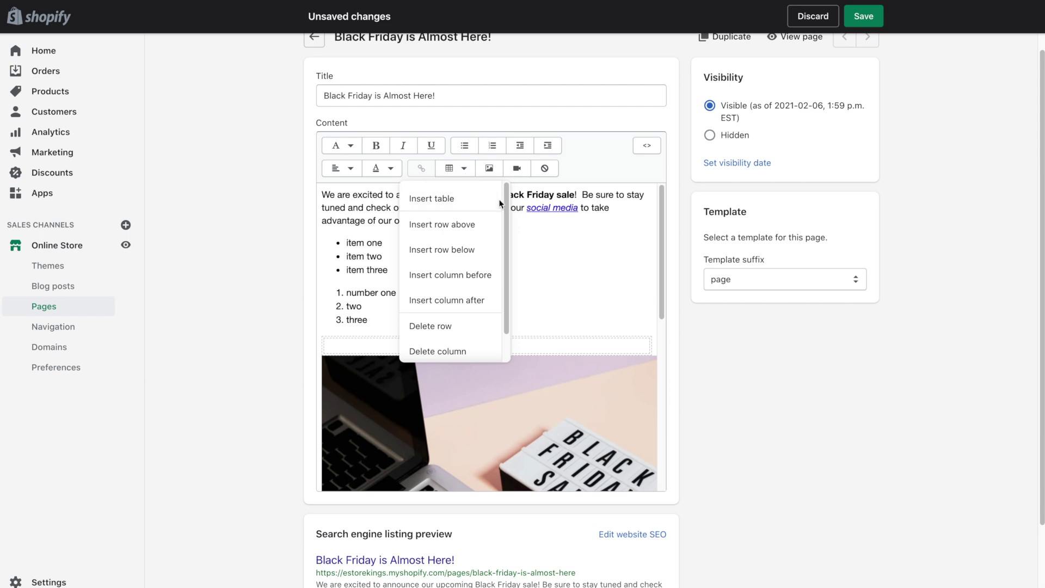
click(460, 275)
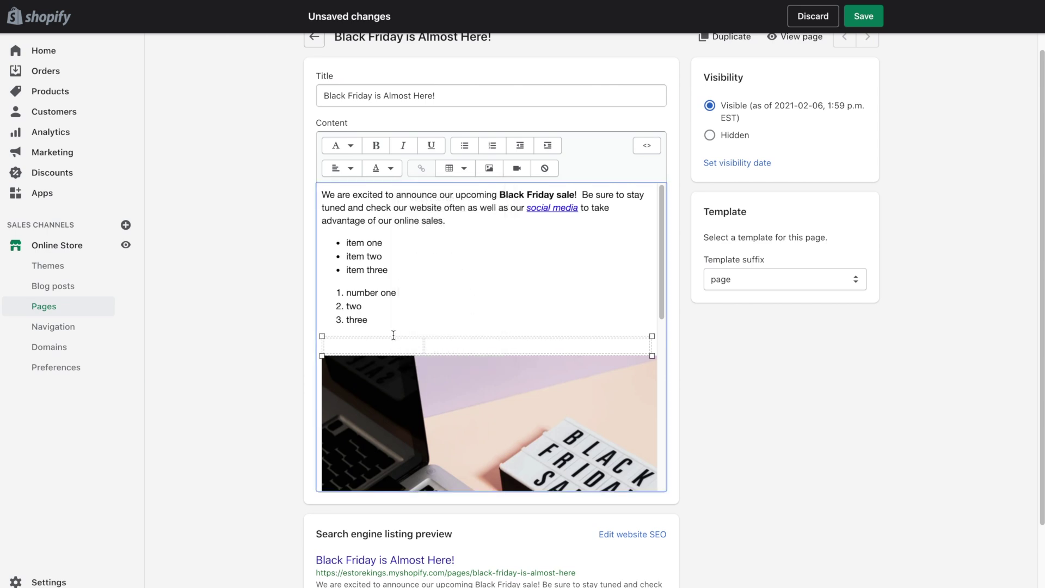
text(Price)
click(597, 345)
text(Item)
Fill rows $99.99 Shoes, $49.99 Sweaters, $29.99 T-Shirts, $19.99 Baseball Caps, then add a line below.
key(Tab)
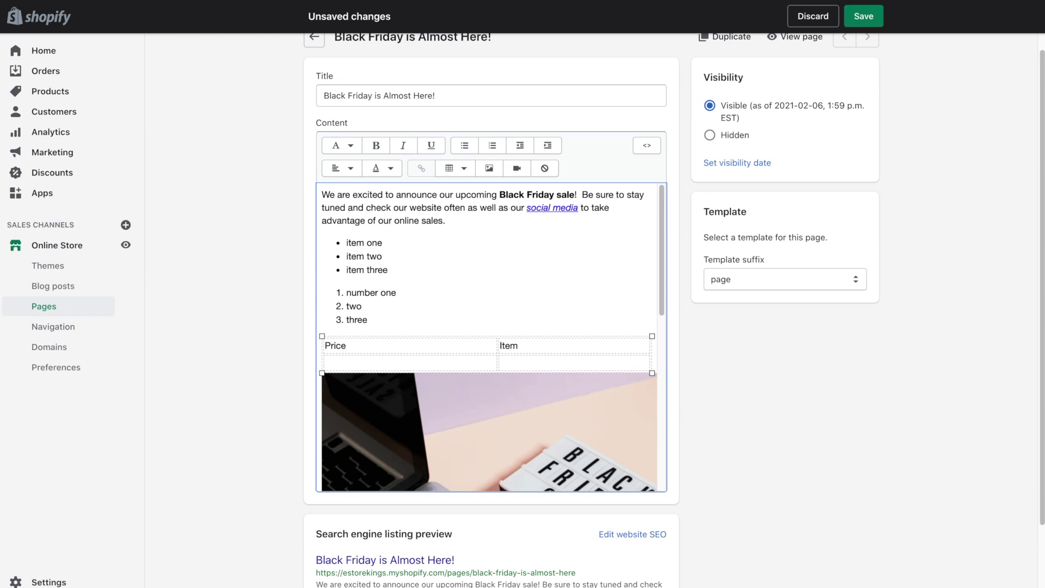
text($99.99)
key(Tab)
text(Shoes)
key(Tab)
text($49.)
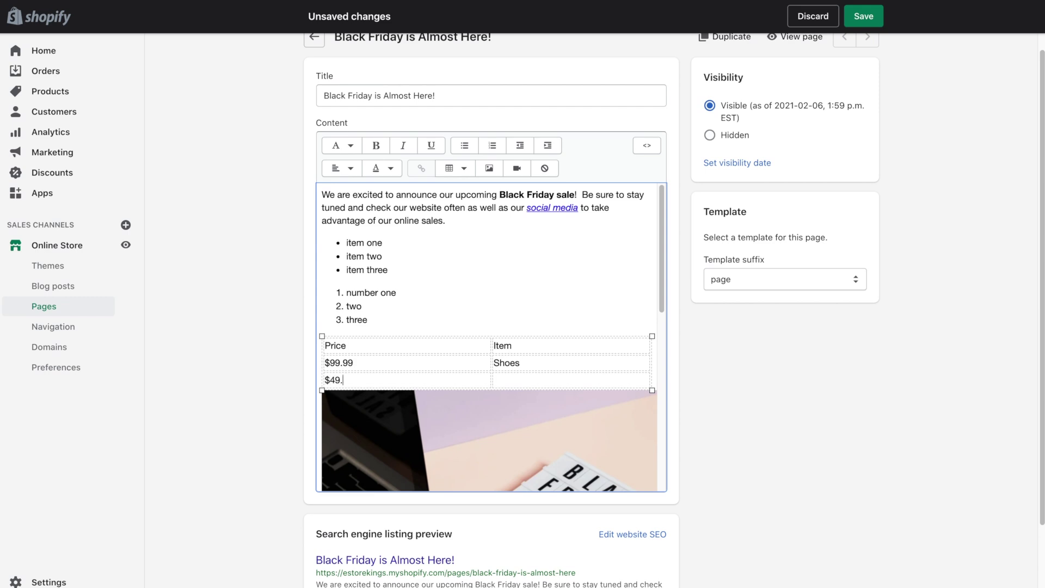
text(99)
key(Tab)
text(Sweaters)
key(Tab)
text($29.99)
key(Tab)
text(T-Shir)
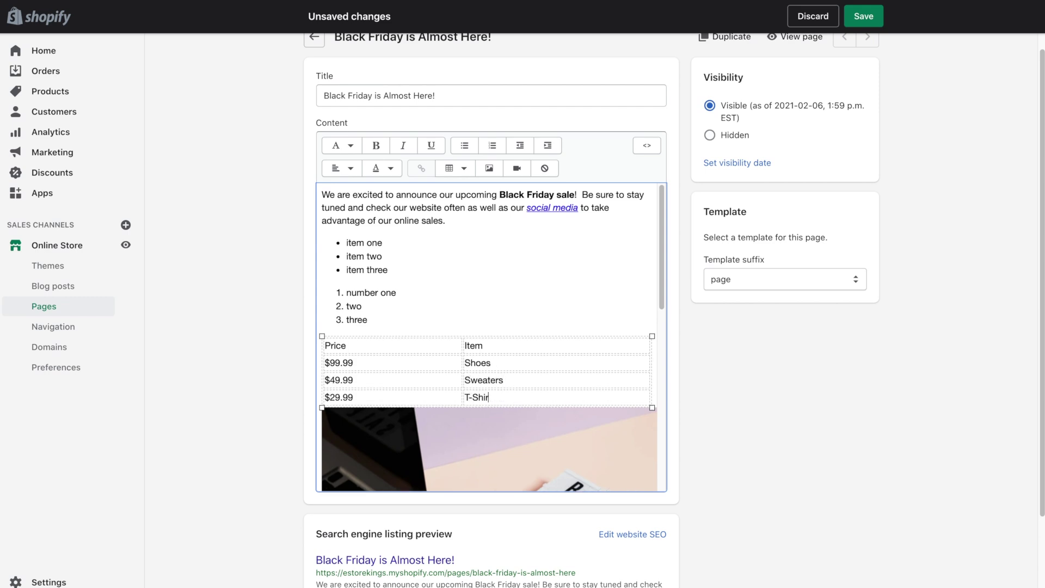
text(ts)
key(Tab)
text(19.99)
key(Tab)
text(Bas)
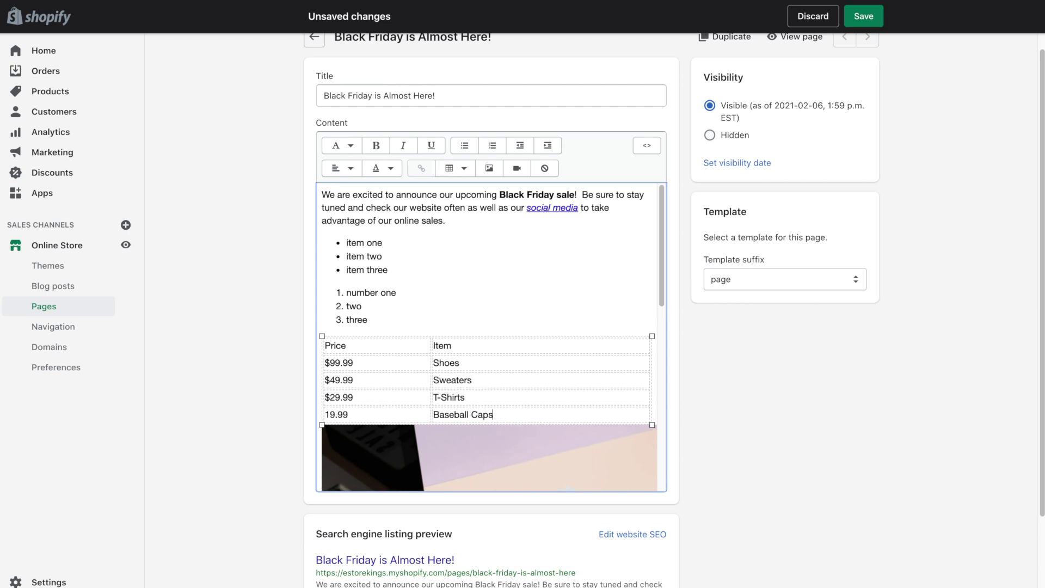
scroll(405, 308, down, 1)
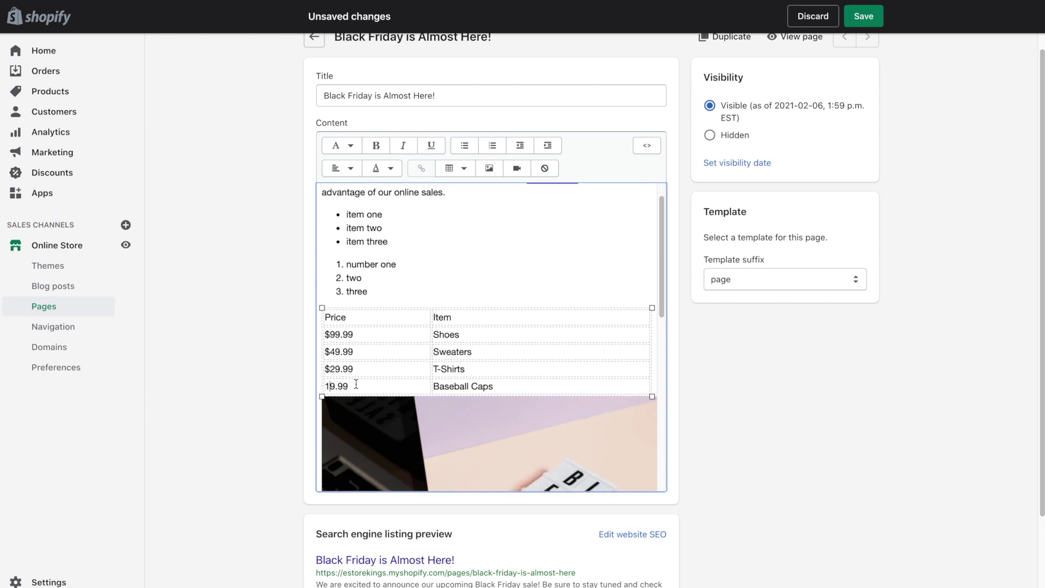
text($)
key(Return)
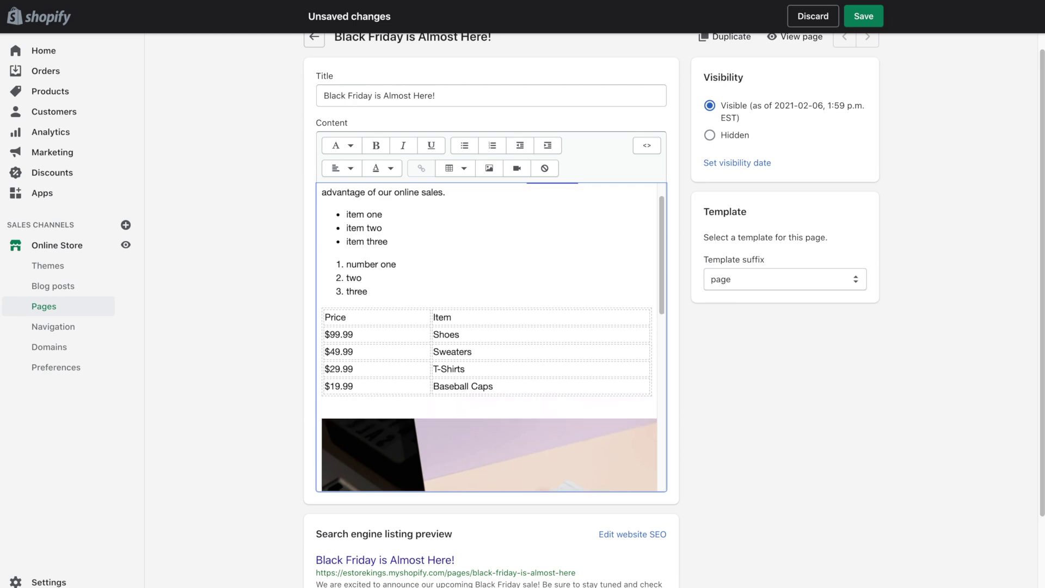
click(684, 349)
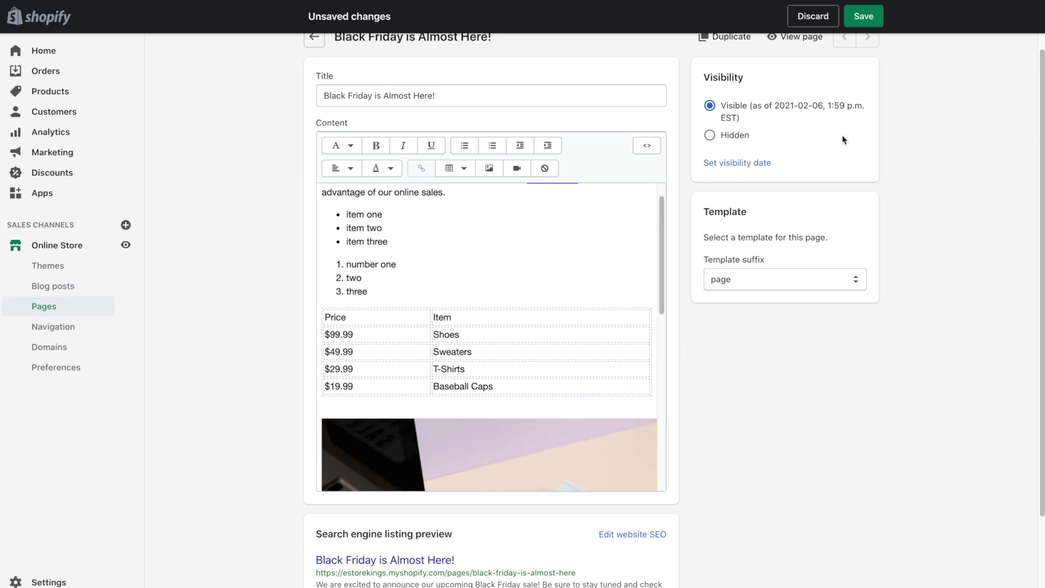
Save the page and scroll the live storefront through the price table, Black Friday image and video.
click(873, 22)
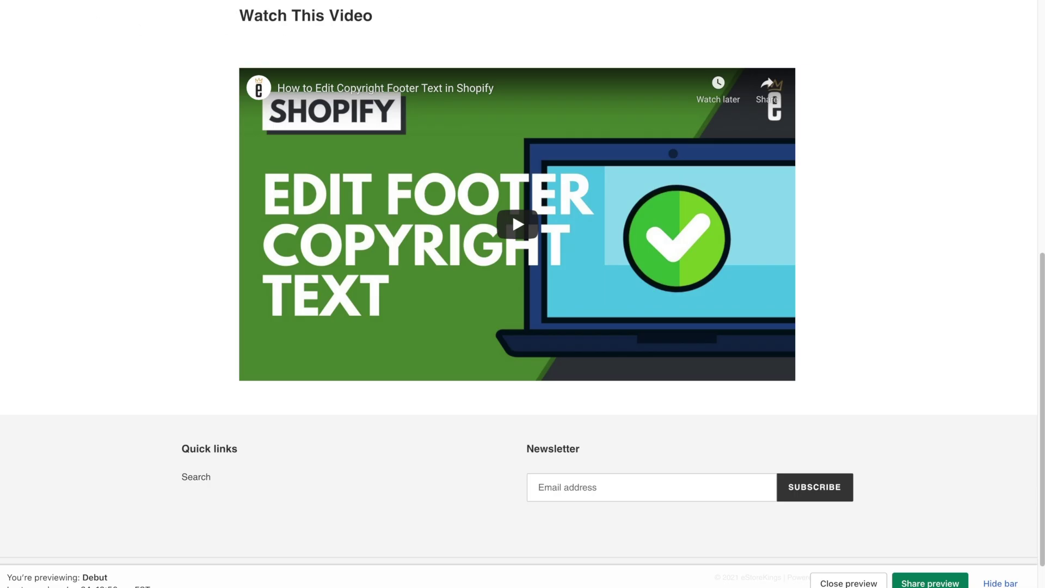
scroll(882, 256, up, 10)
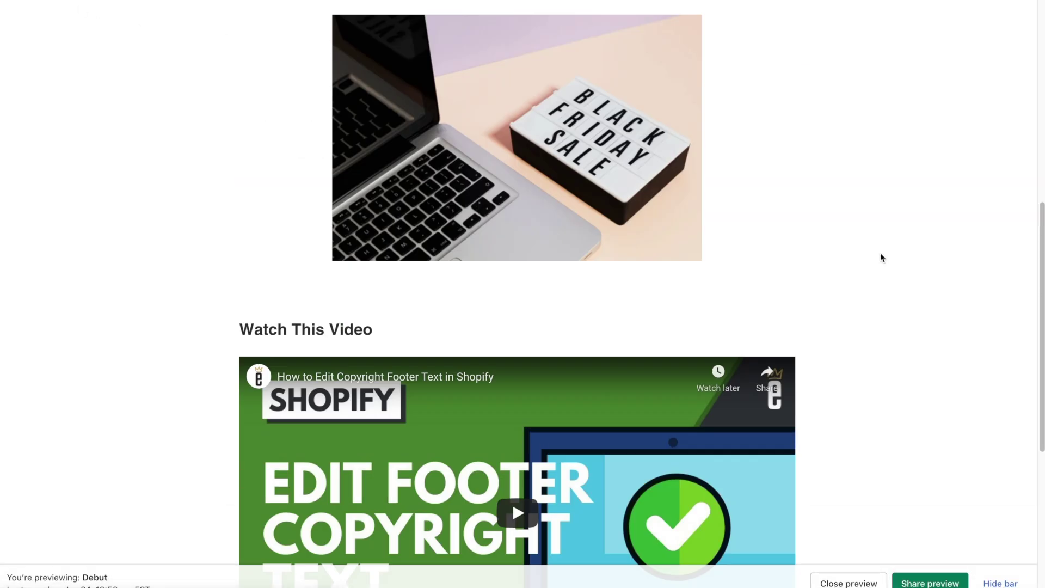
scroll(880, 252, up, 3)
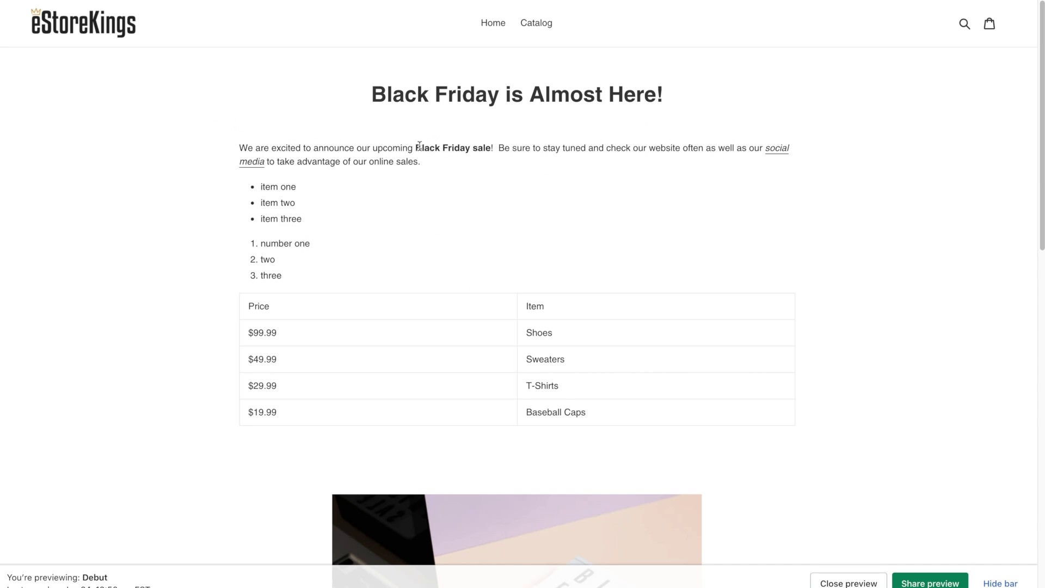
drag(415, 148, 488, 147)
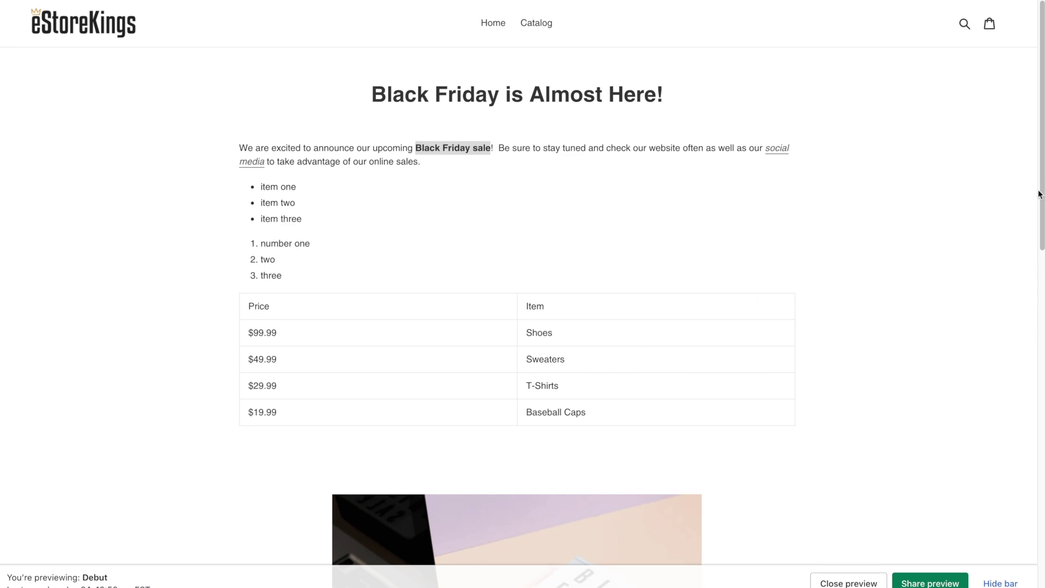
drag(1038, 194, 1033, 163)
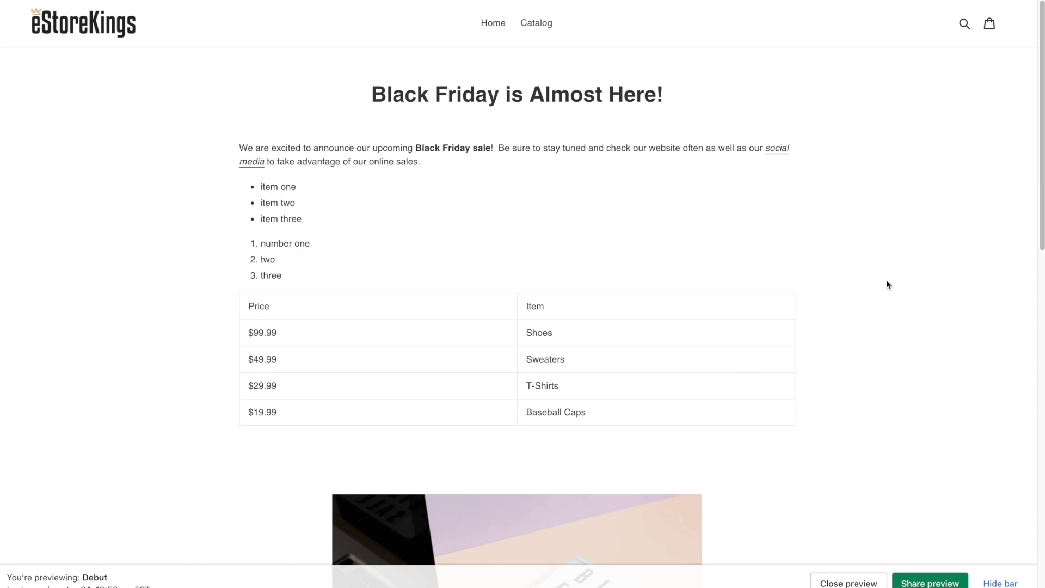
drag(1033, 198, 1033, 240)
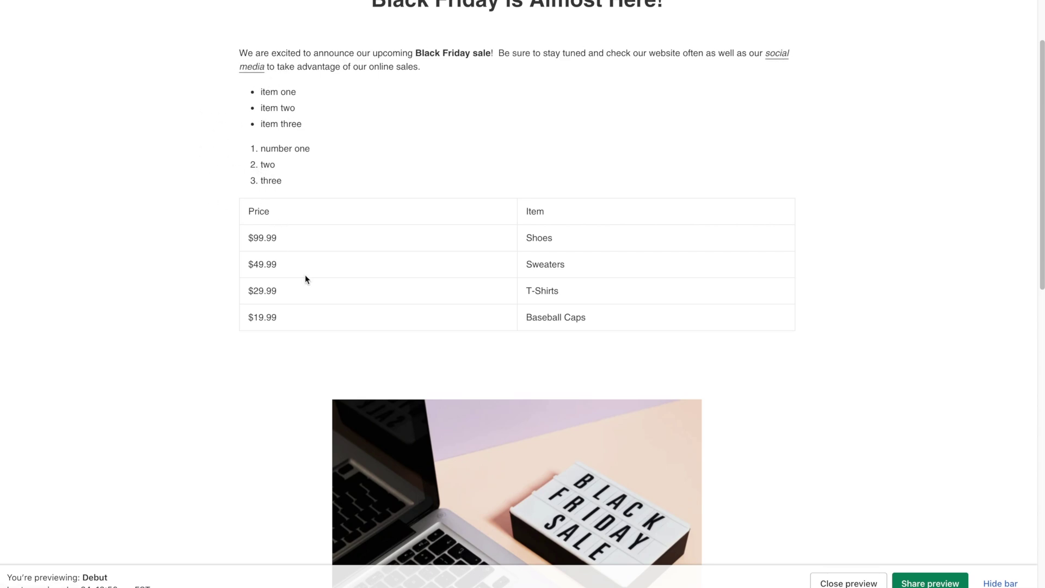
drag(1040, 212, 1039, 272)
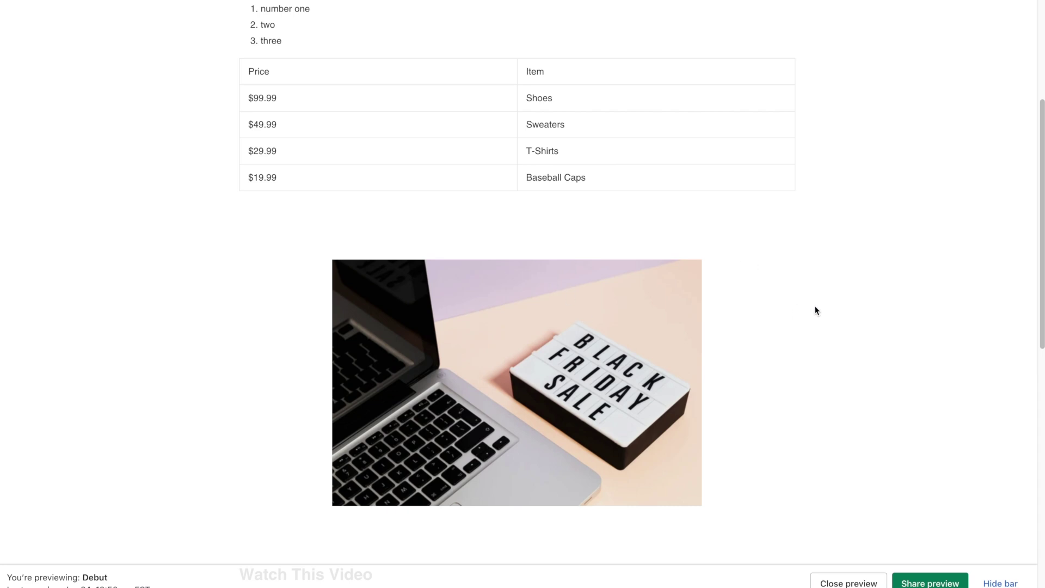
key(super+w)
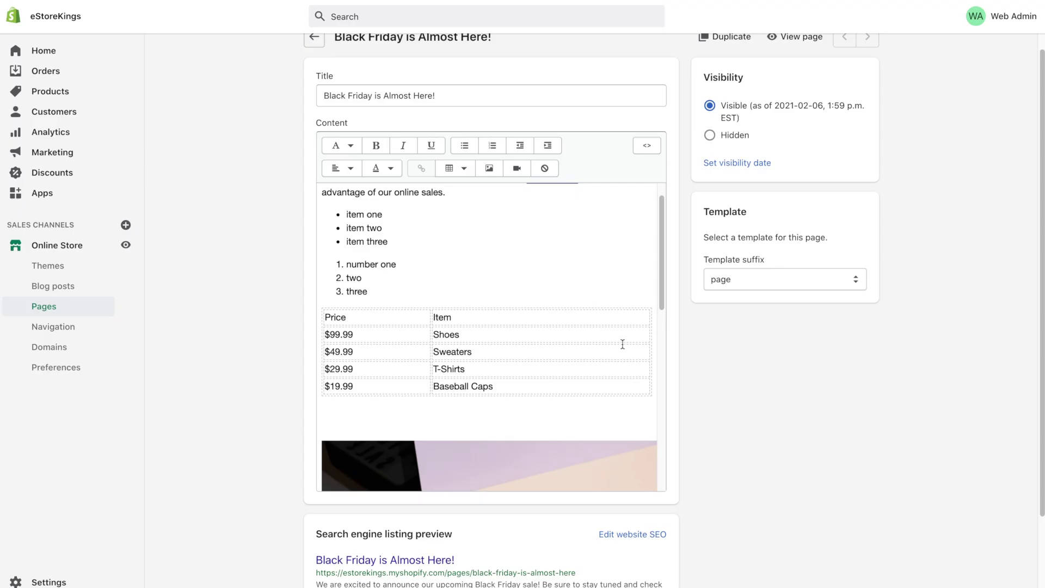
Insert an empty table on the blank line just above the Black Friday image.
drag(662, 262, 662, 318)
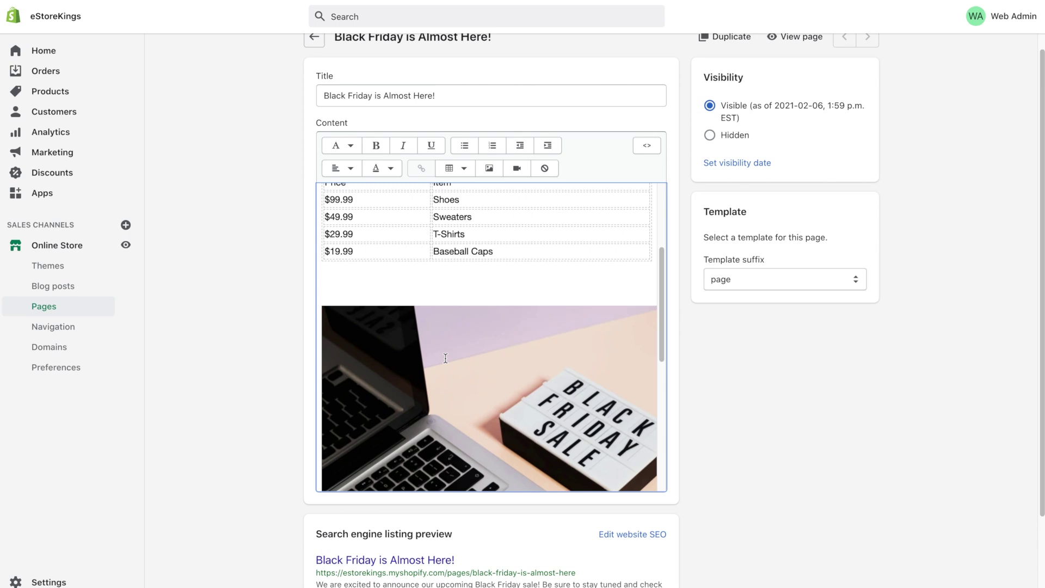
click(338, 296)
click(458, 170)
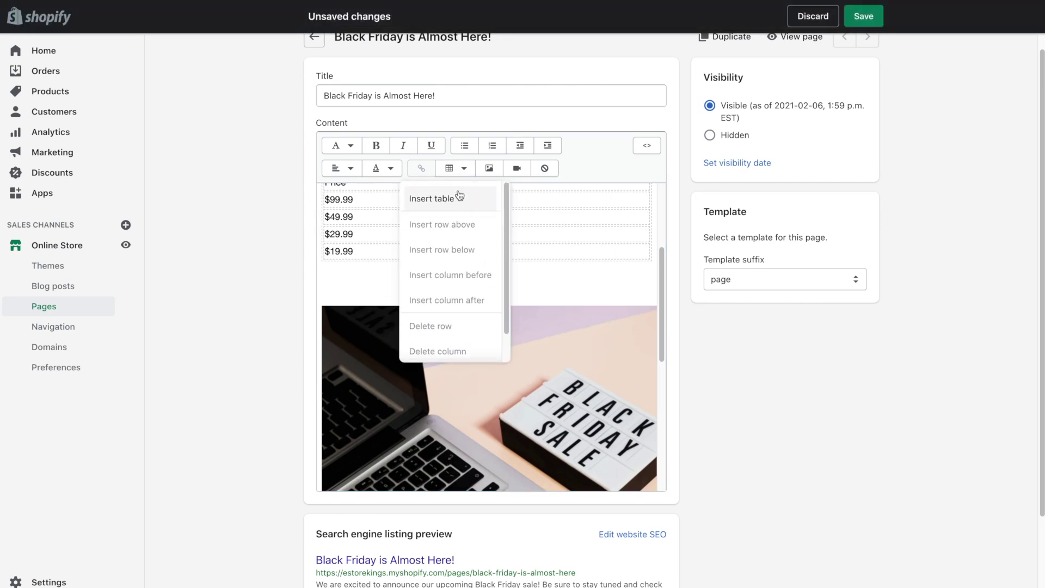
click(460, 198)
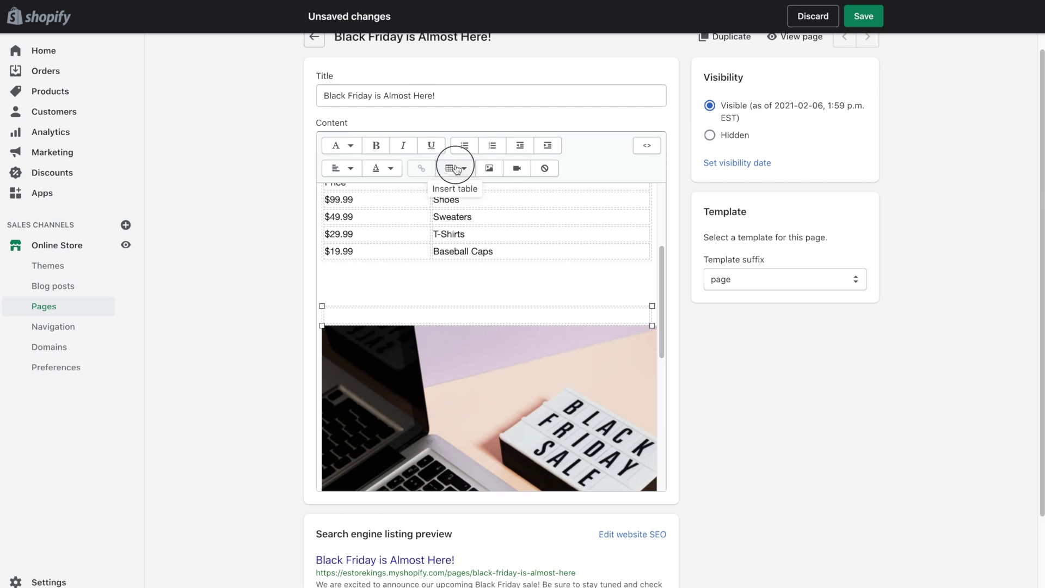
click(457, 169)
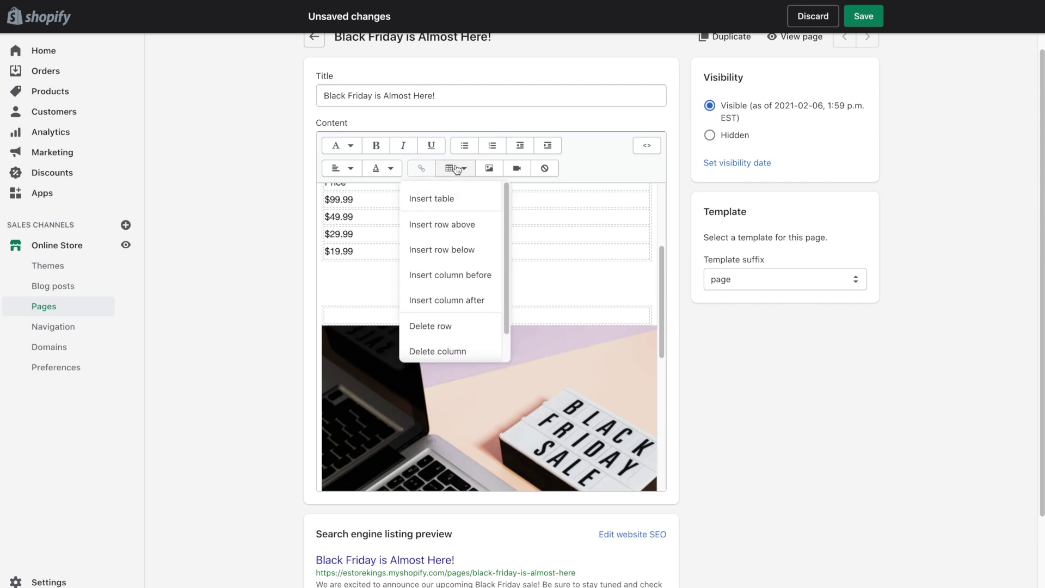
Add a second column to the new table and put the Black Friday laptop photo in its first cell.
click(460, 279)
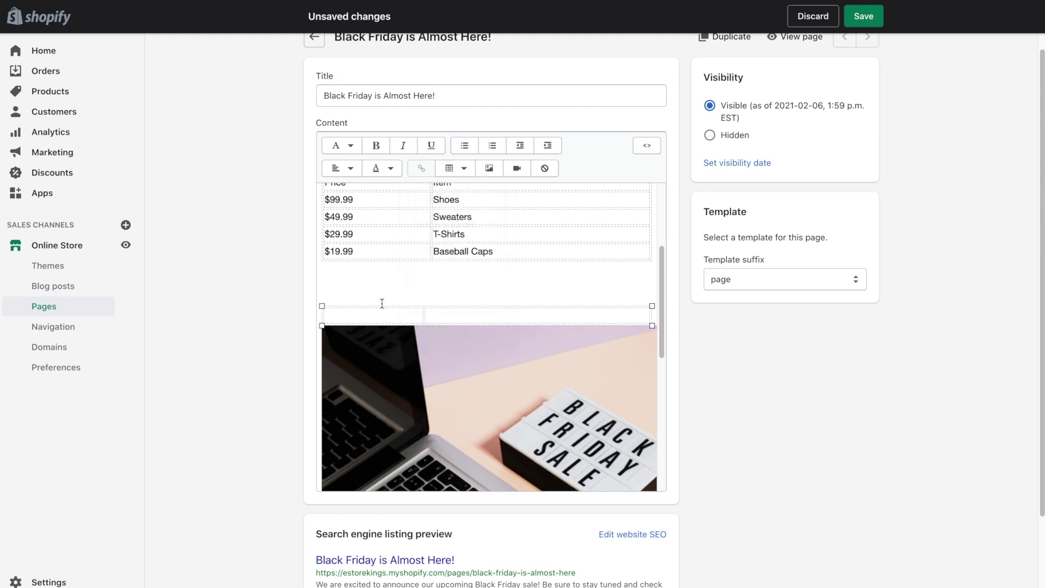
click(363, 313)
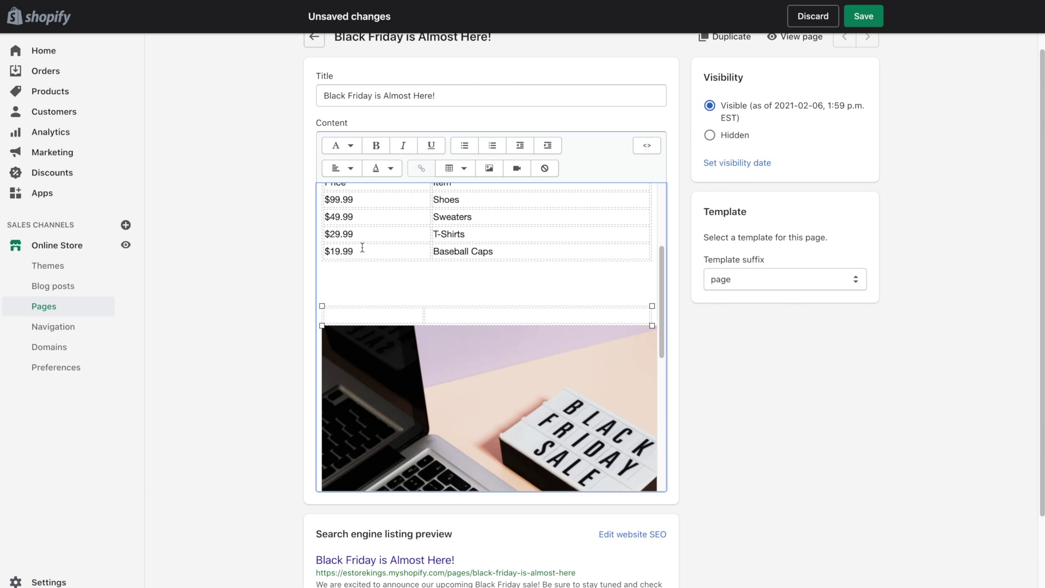
click(493, 170)
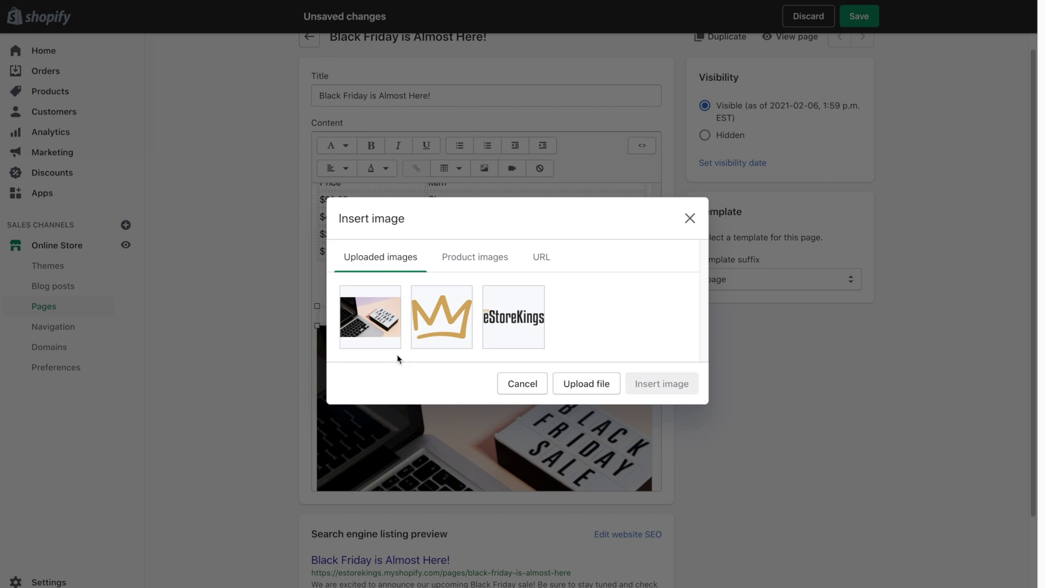
click(366, 318)
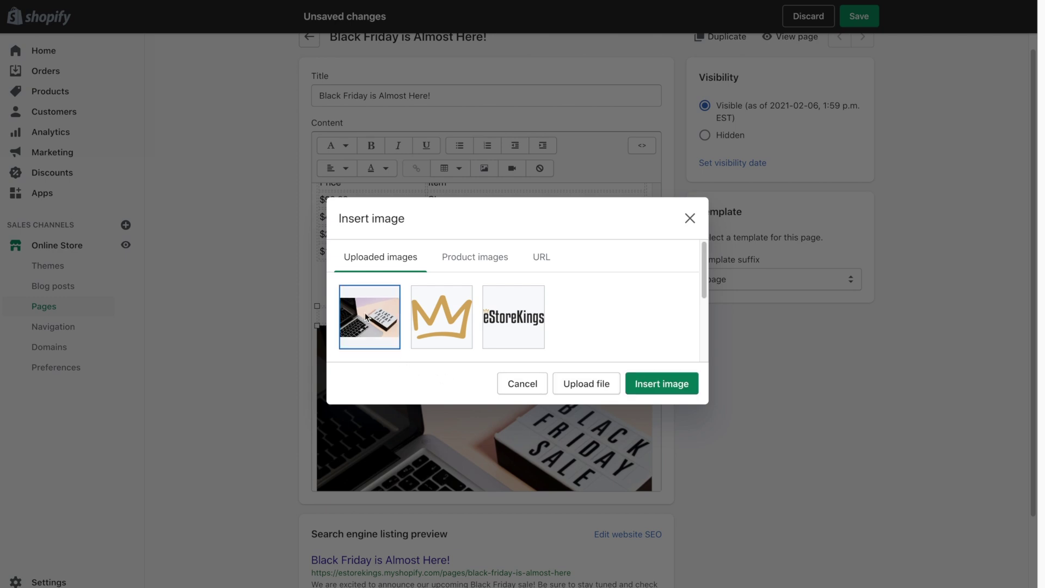
click(665, 445)
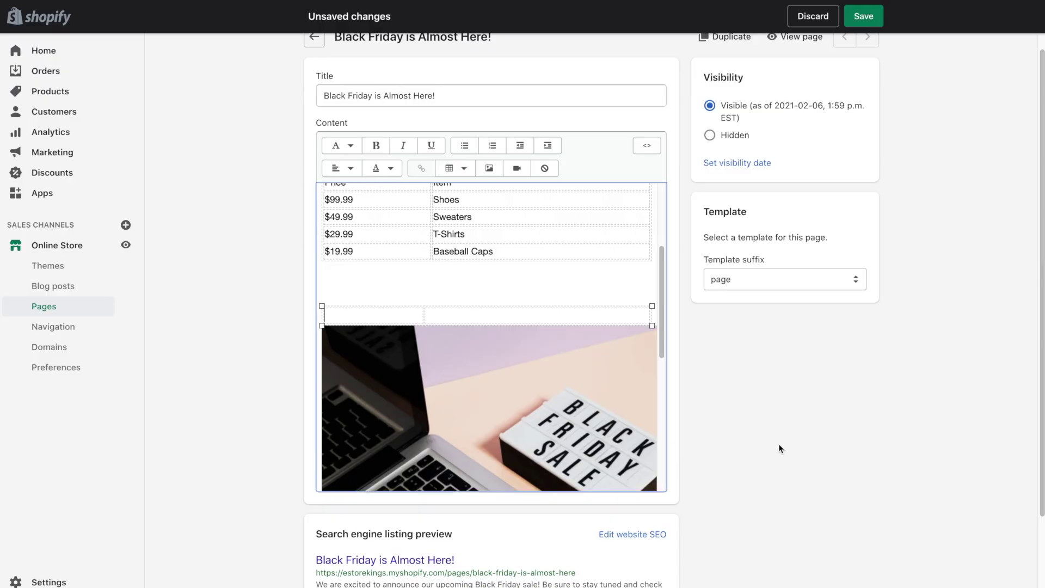
click(466, 380)
scroll(545, 353, down, 1)
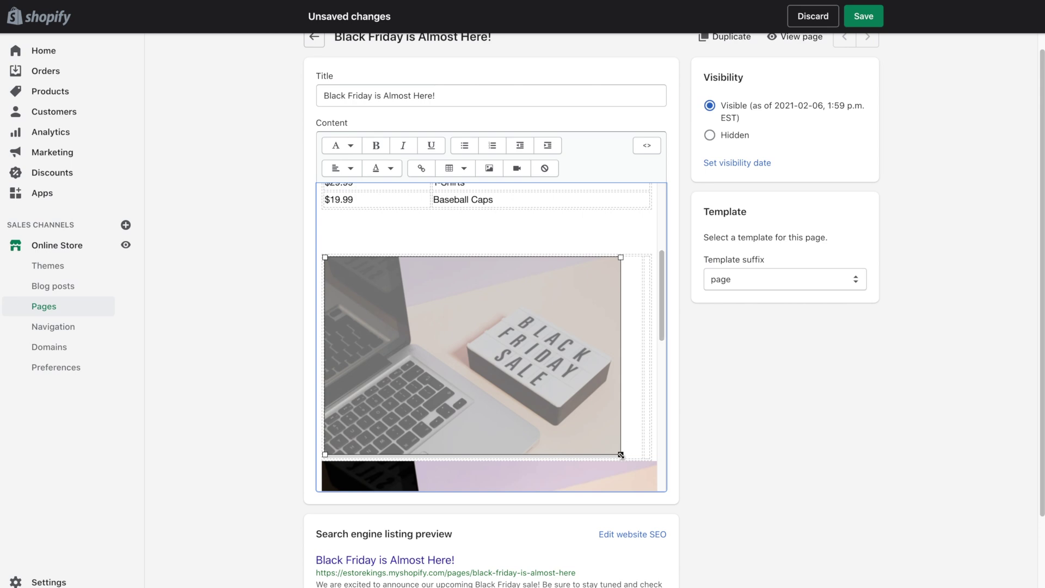
Shrink the laptop image to about 357 x 238 and move the cell divider left to widen the right cell.
drag(620, 454, 508, 380)
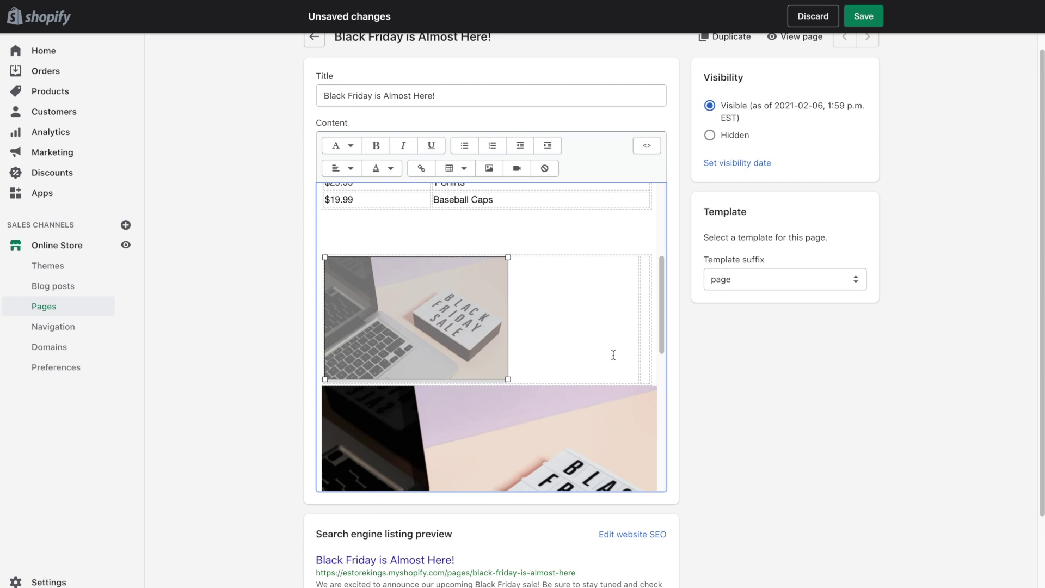
drag(639, 355, 537, 353)
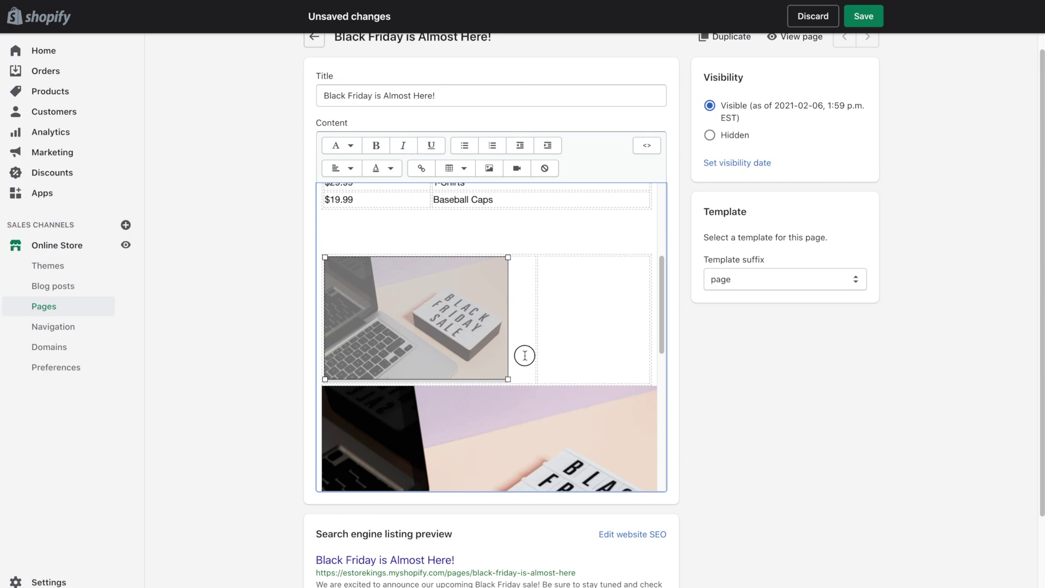
drag(662, 309, 664, 223)
Paste the Black Friday announcement paragraph into the table's right cell and add a blank line below.
click(476, 221)
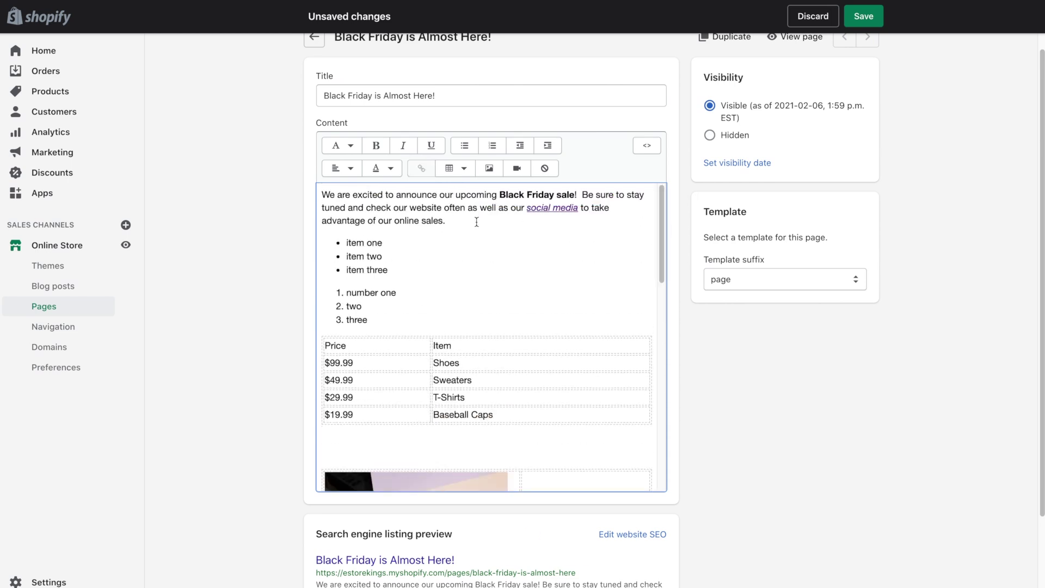
drag(321, 195, 451, 218)
key(ctrl+c)
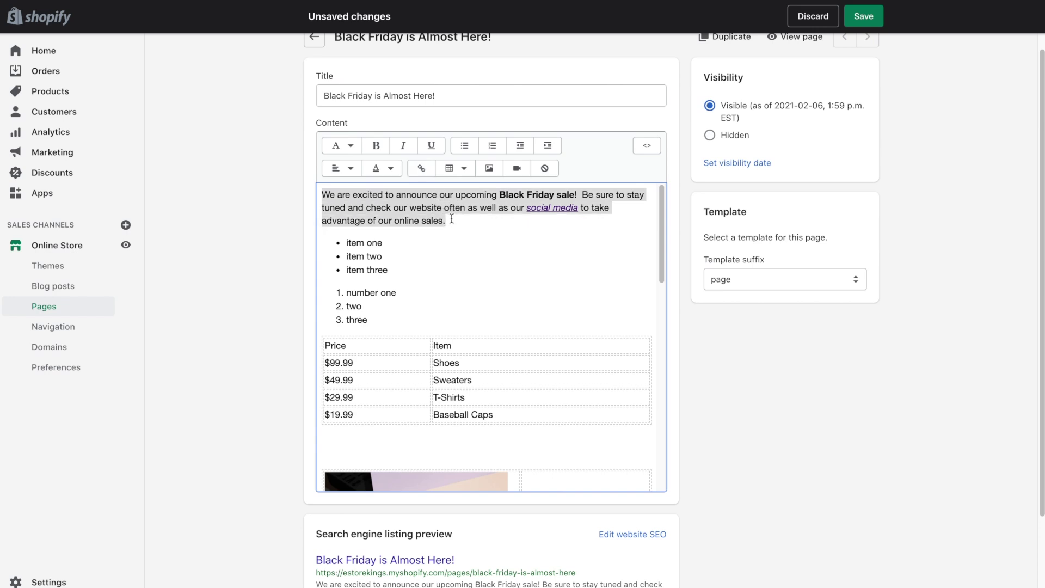
drag(661, 225, 660, 286)
click(568, 319)
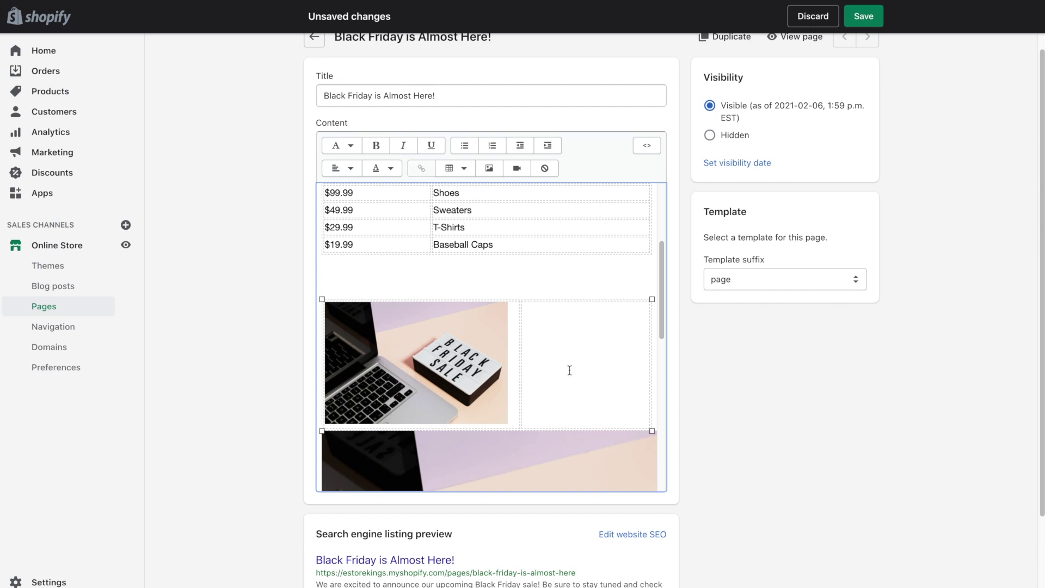
key(ctrl+v)
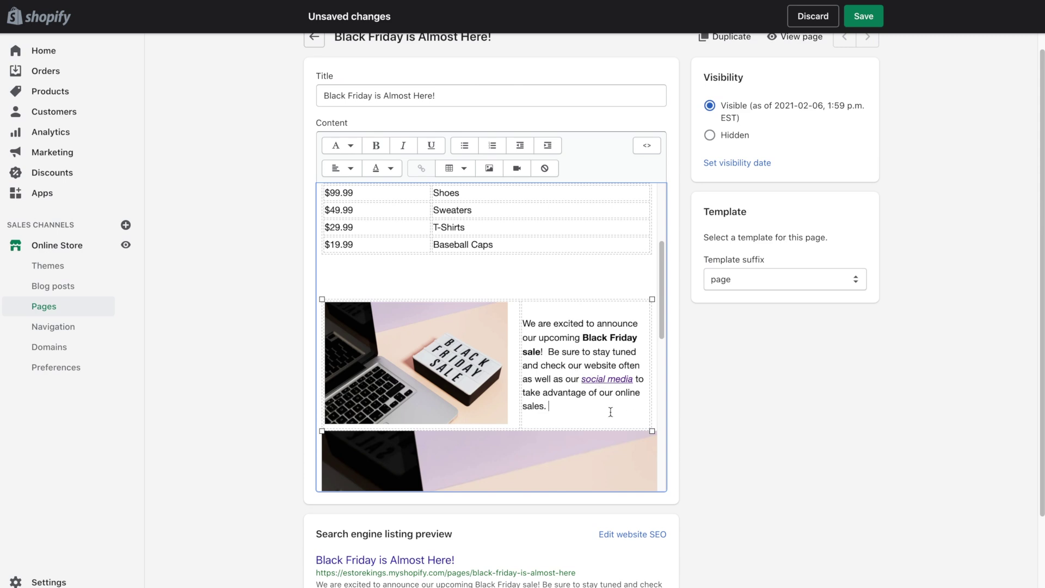
click(655, 420)
key(Return)
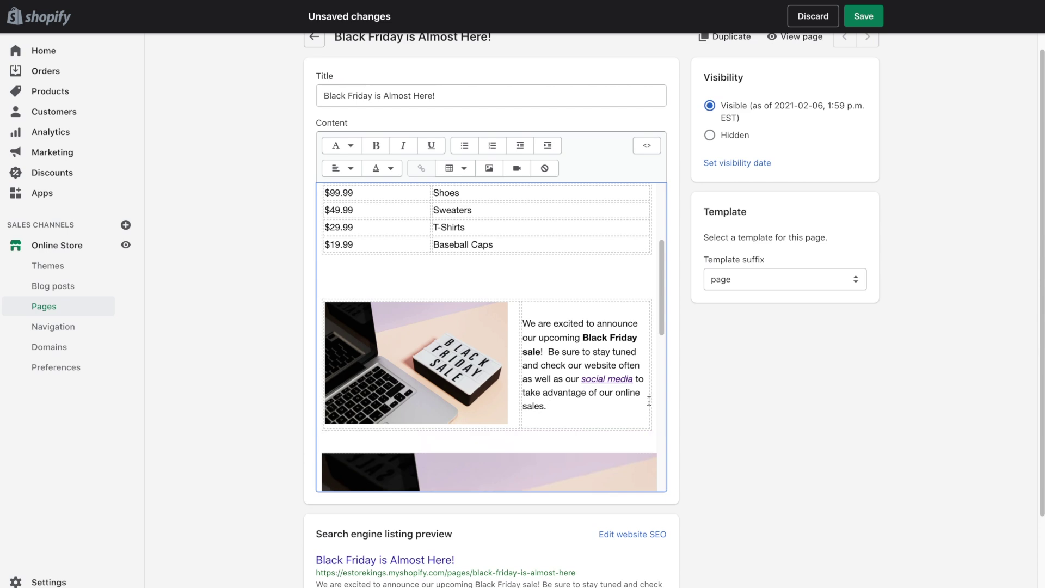
scroll(662, 321, up, 1)
scroll(662, 322, down, 1)
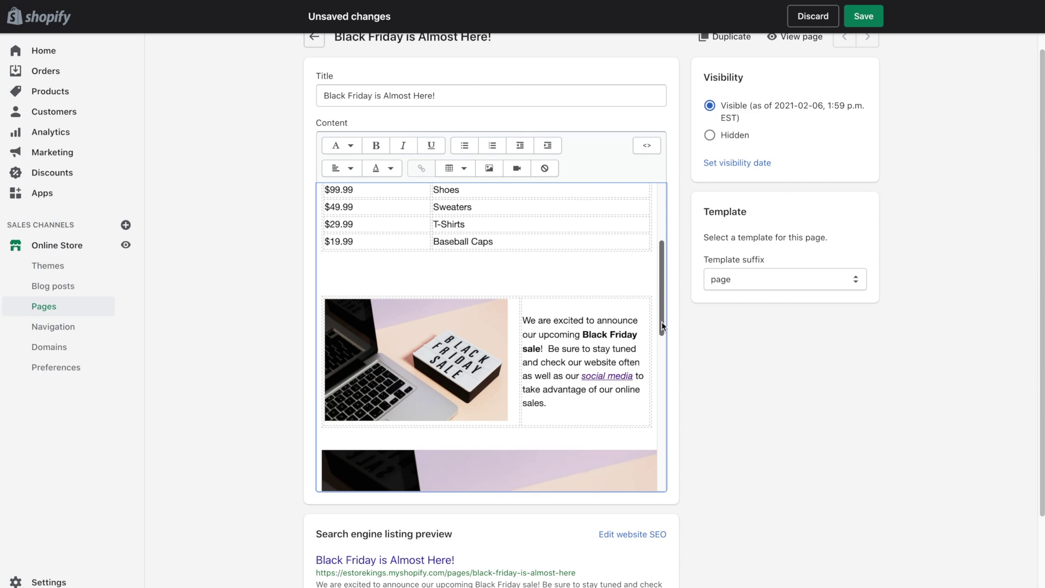
Save the page and scroll the storefront preview to check the new image-and-text table.
click(863, 17)
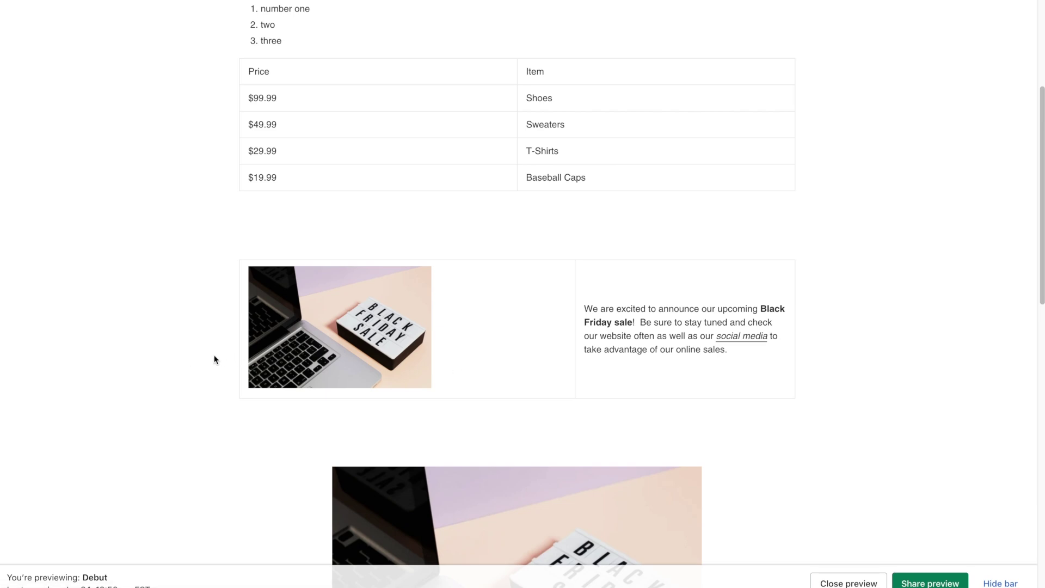
scroll(202, 360, down, 5)
scroll(203, 359, up, 1)
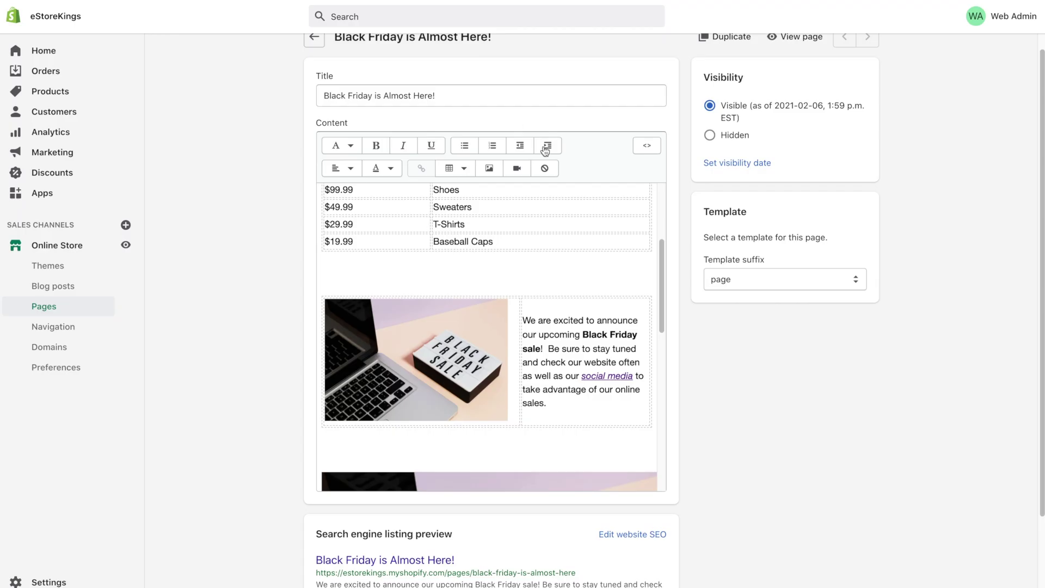
Drag the column divider left against the laptop image so the announcement text sits beside it, and save.
drag(661, 289, 662, 301)
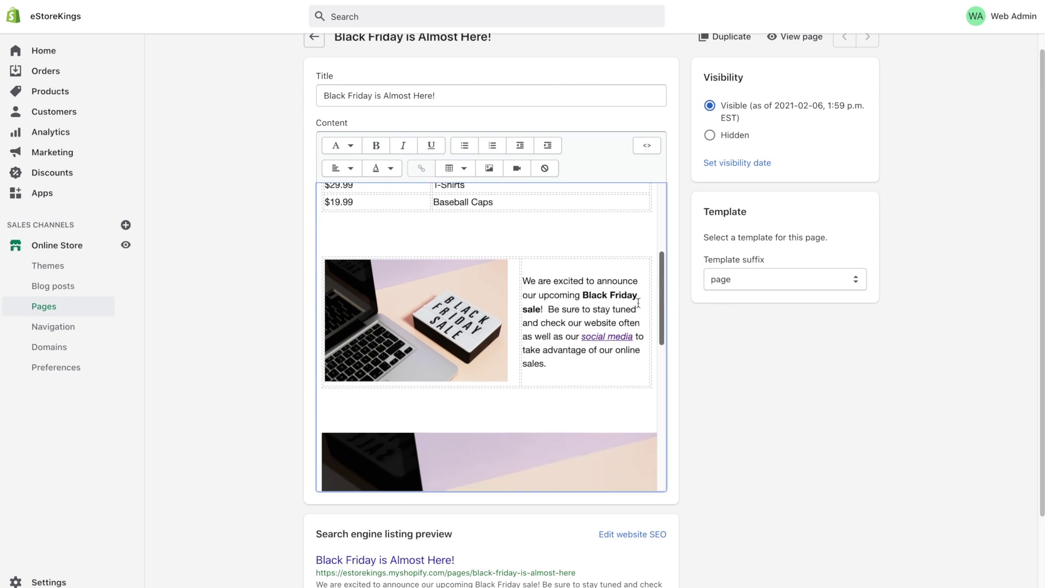
click(569, 271)
mouse_move(523, 283)
mouse_down()
mouse_move(495, 284)
mouse_move(508, 284)
mouse_up()
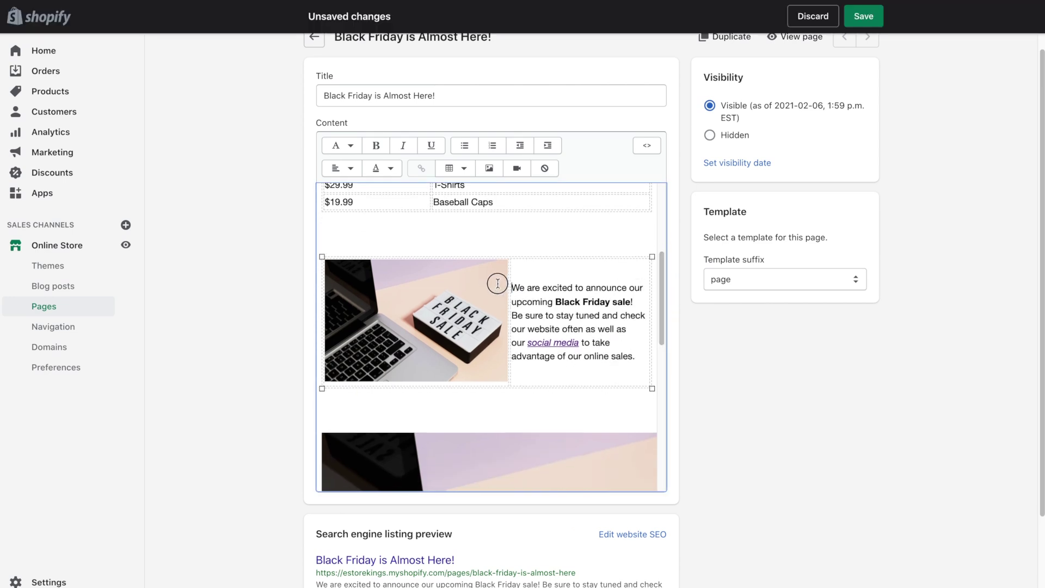
click(401, 310)
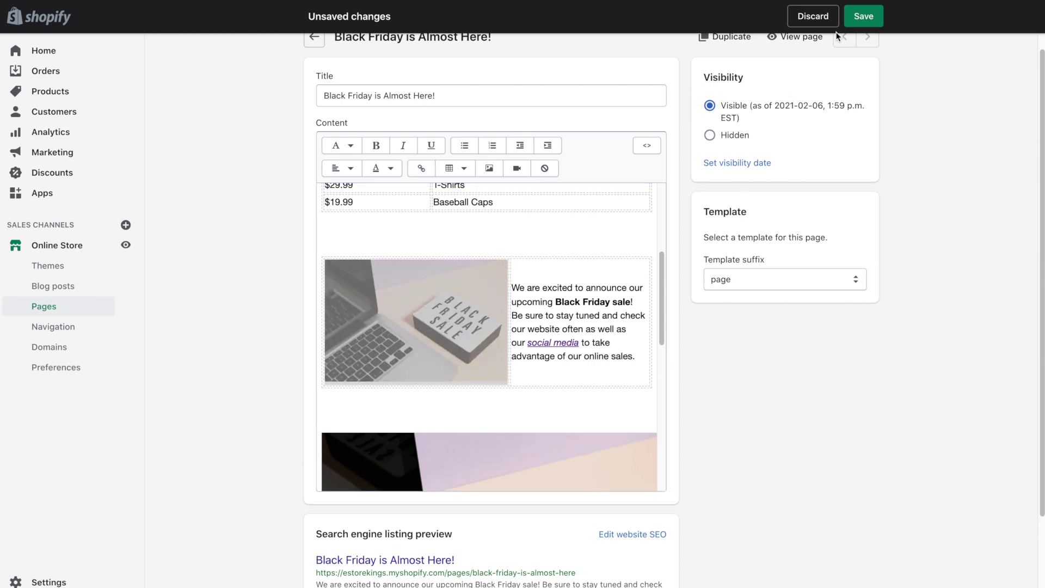
click(863, 16)
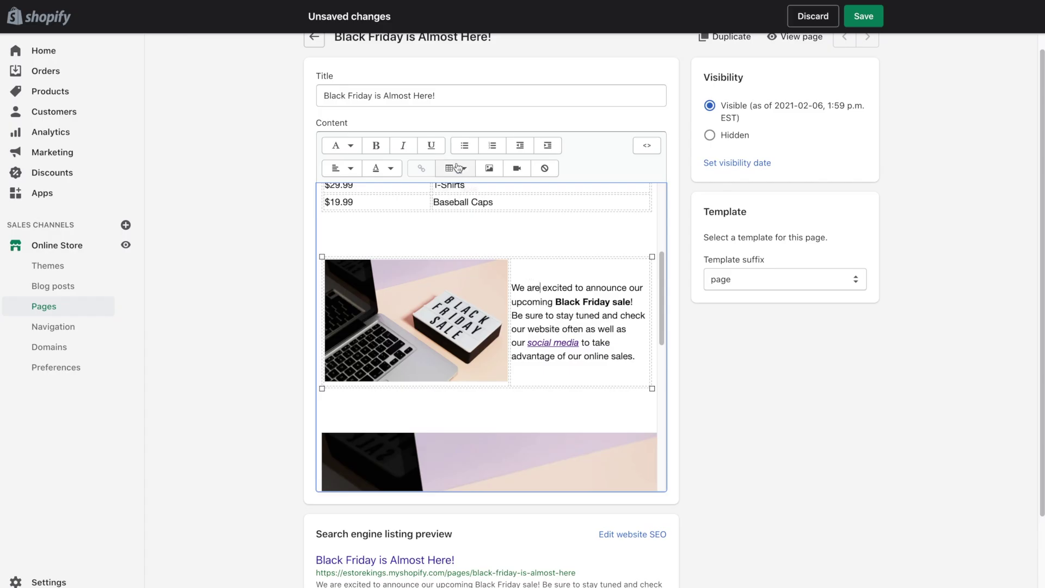
Open the table options dropdown and dismiss it, returning to the announcement text.
click(461, 168)
mouse_move(499, 210)
mouse_down()
mouse_move(501, 271)
mouse_move(501, 210)
mouse_up()
click(542, 272)
In the HTML view, add 'border: 0px' to the laptop image cell's style and save.
click(646, 146)
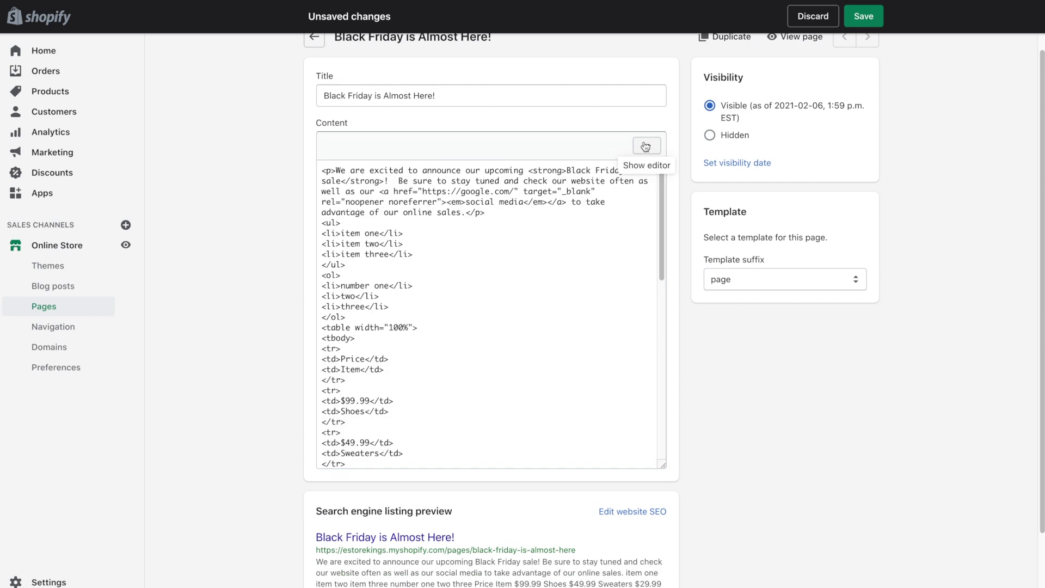
drag(662, 203, 658, 356)
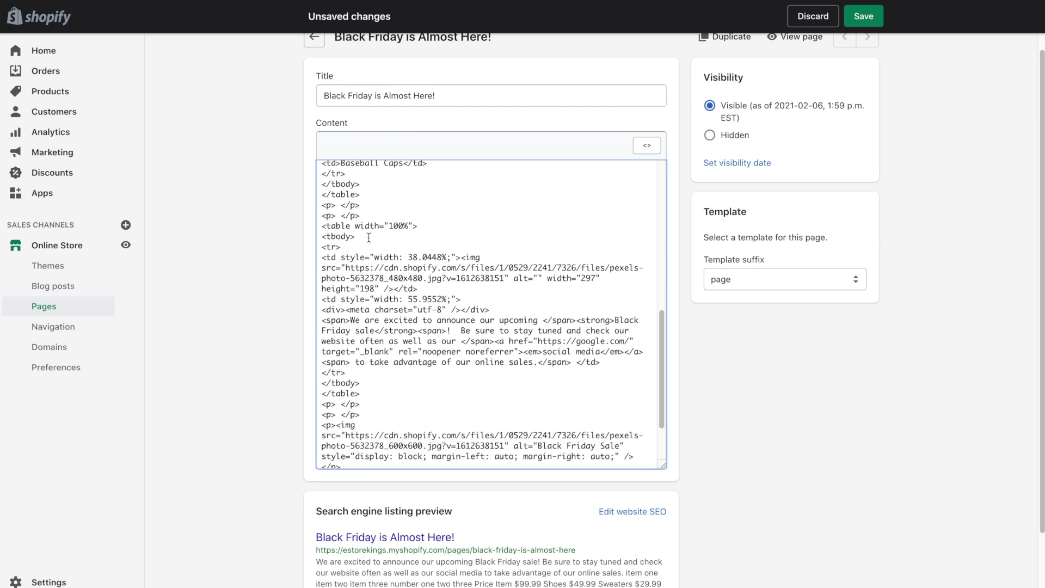
drag(319, 225, 424, 390)
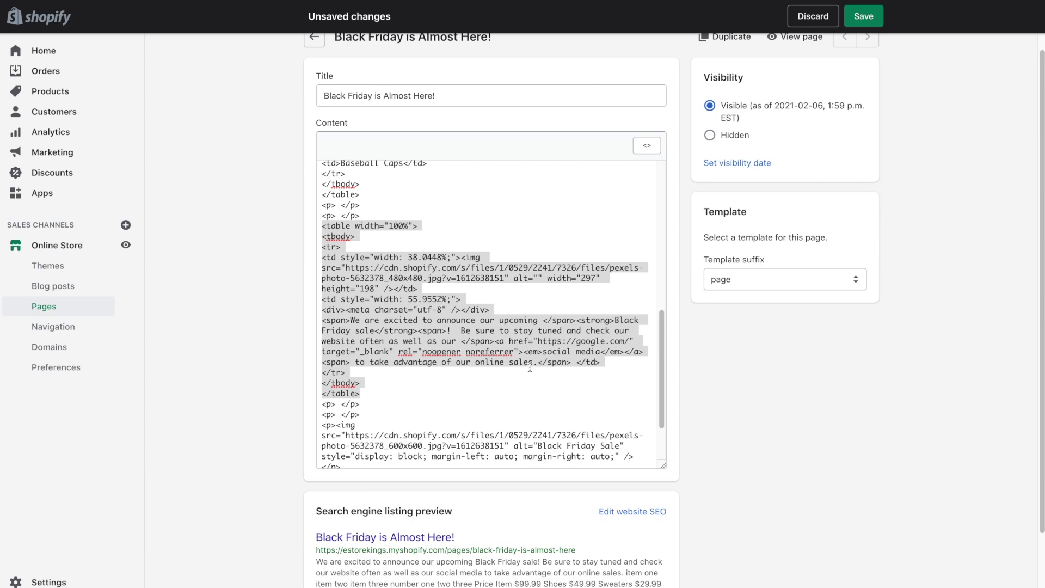
key(ctrl+z)
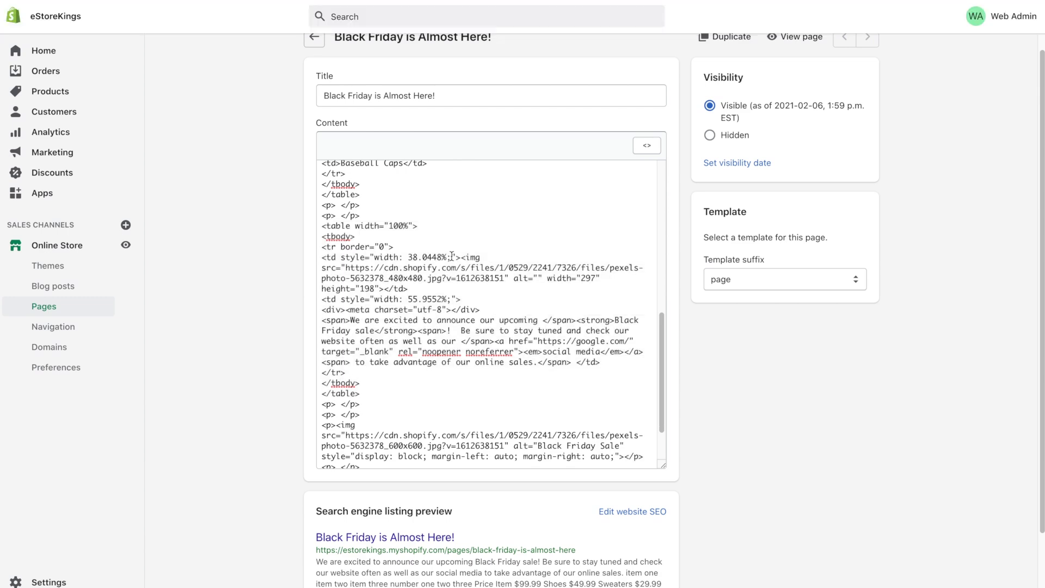
text(border)
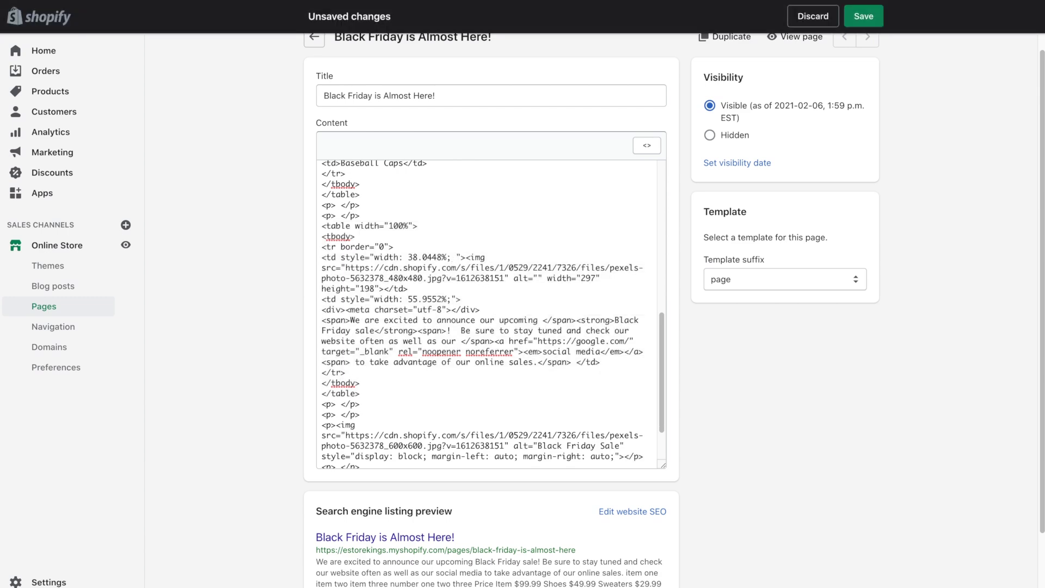
text(: )
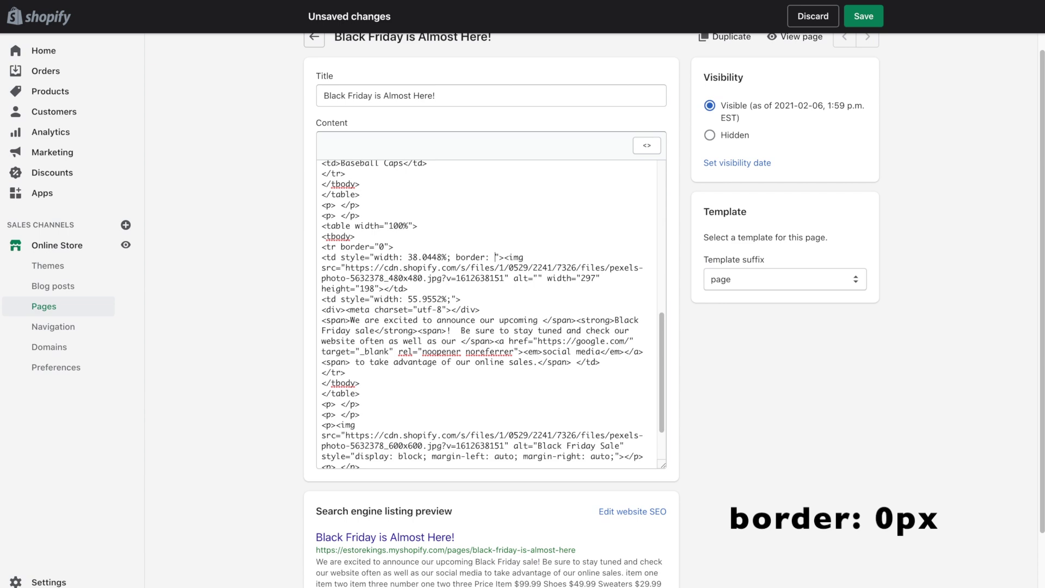
text(0px)
click(865, 16)
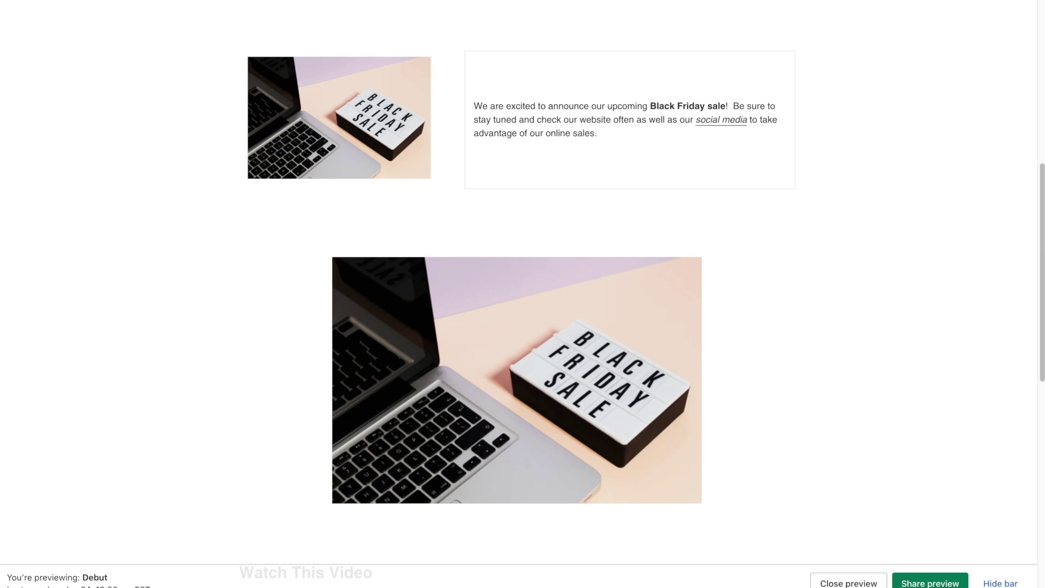
Paste ' border: 0px' into the announcement text cell's style in the HTML.
click(392, 1)
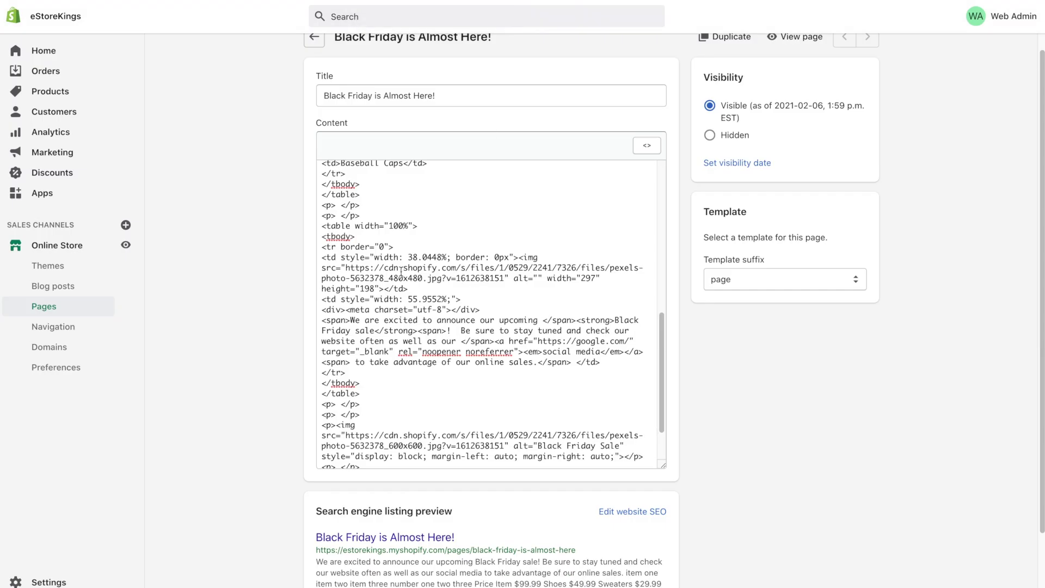
click(450, 259)
drag(451, 259, 508, 259)
key(ctrl+c)
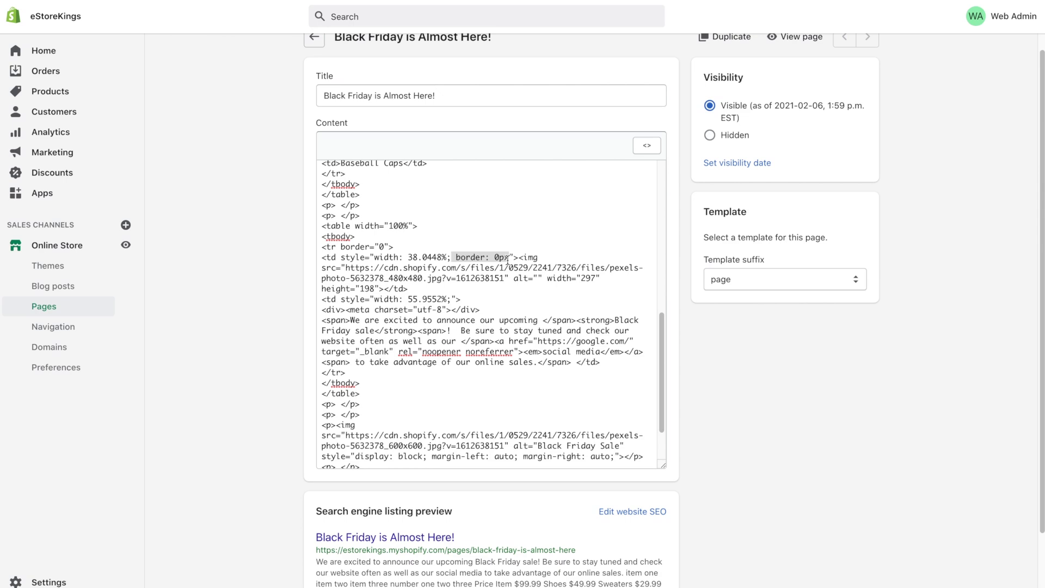
click(334, 257)
double_click(334, 257)
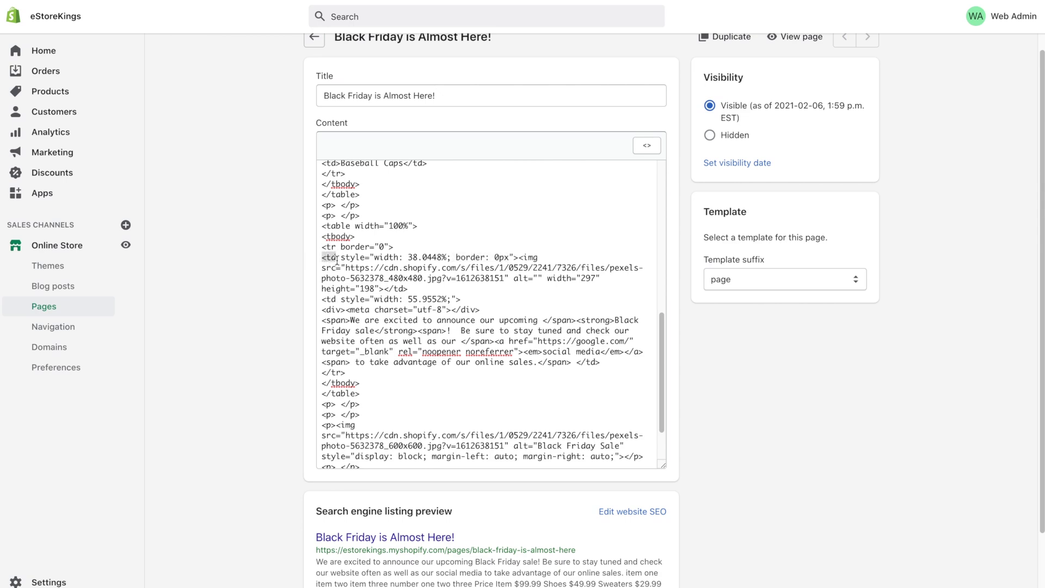
click(328, 299)
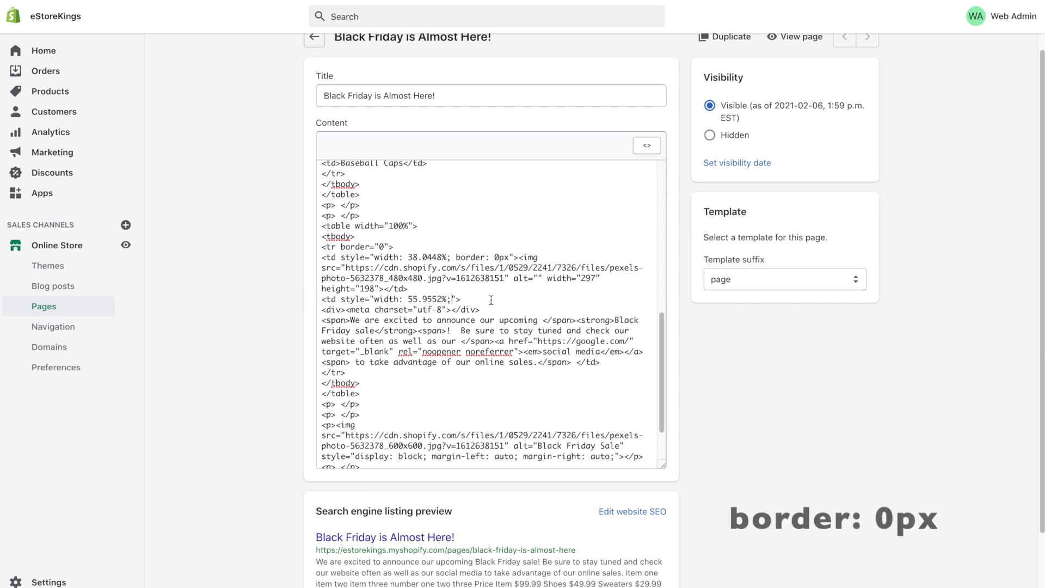
key(ctrl+v)
Save the page and reload the storefront preview to see the borderless two-column table.
click(879, 24)
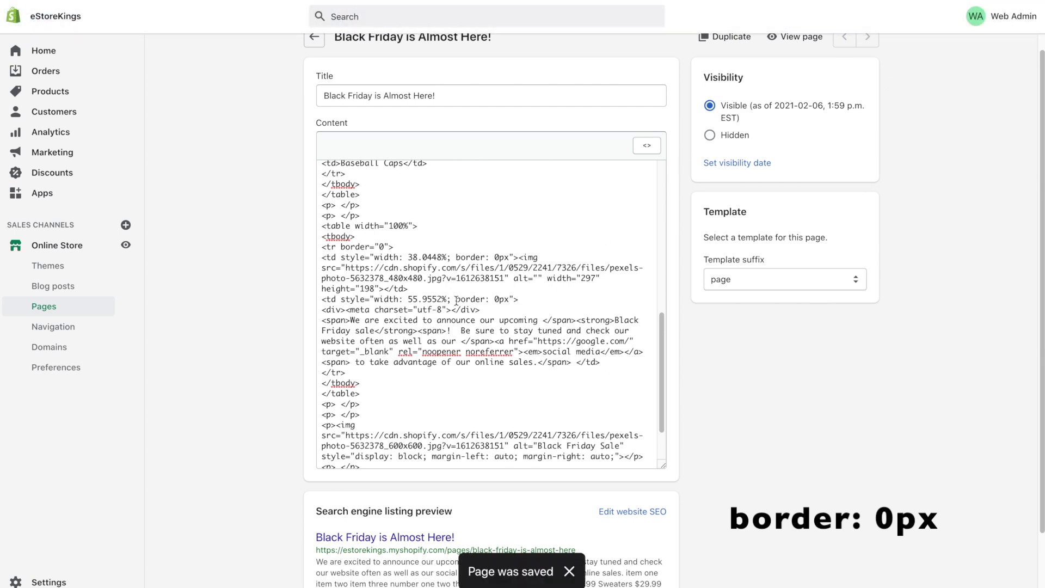
drag(456, 299, 511, 300)
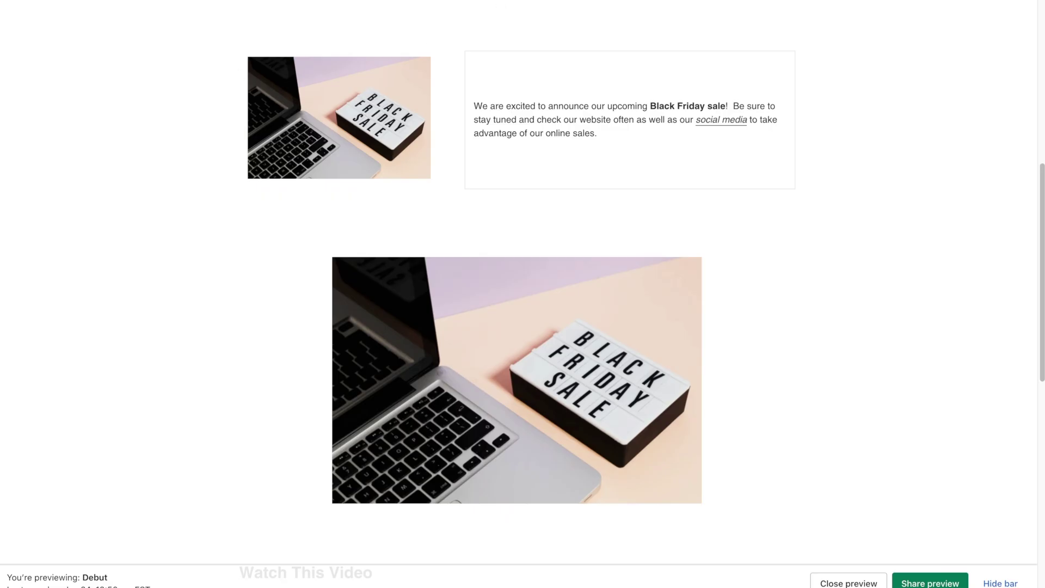
key(super+r)
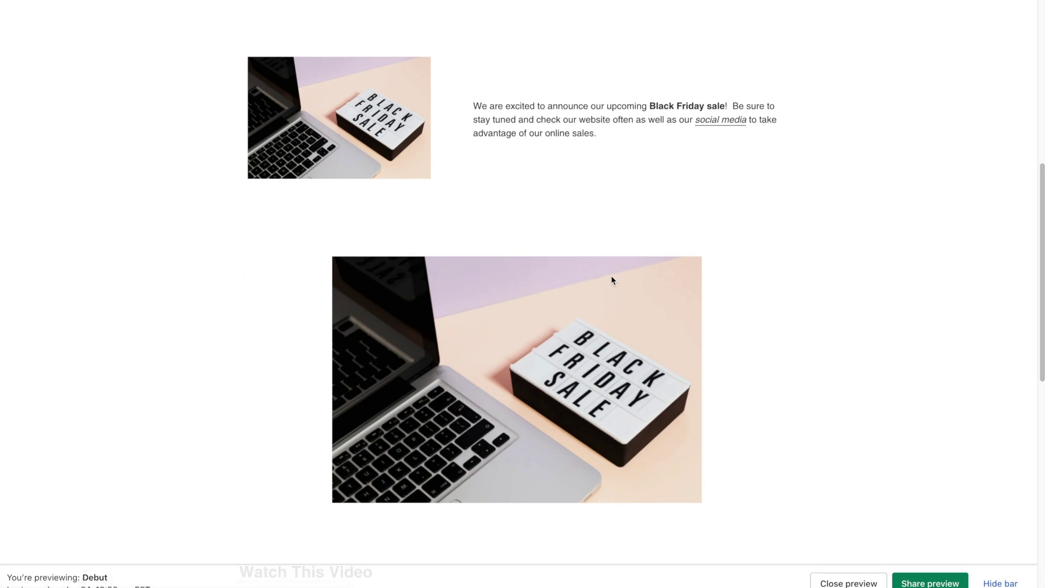
drag(1036, 370, 1003, 206)
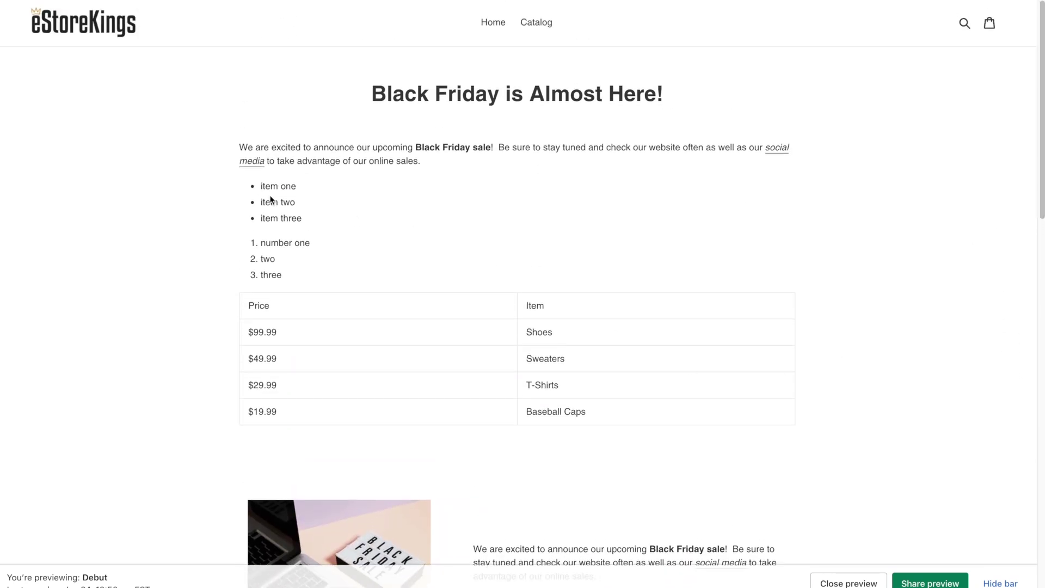
drag(255, 188, 310, 275)
drag(239, 147, 435, 161)
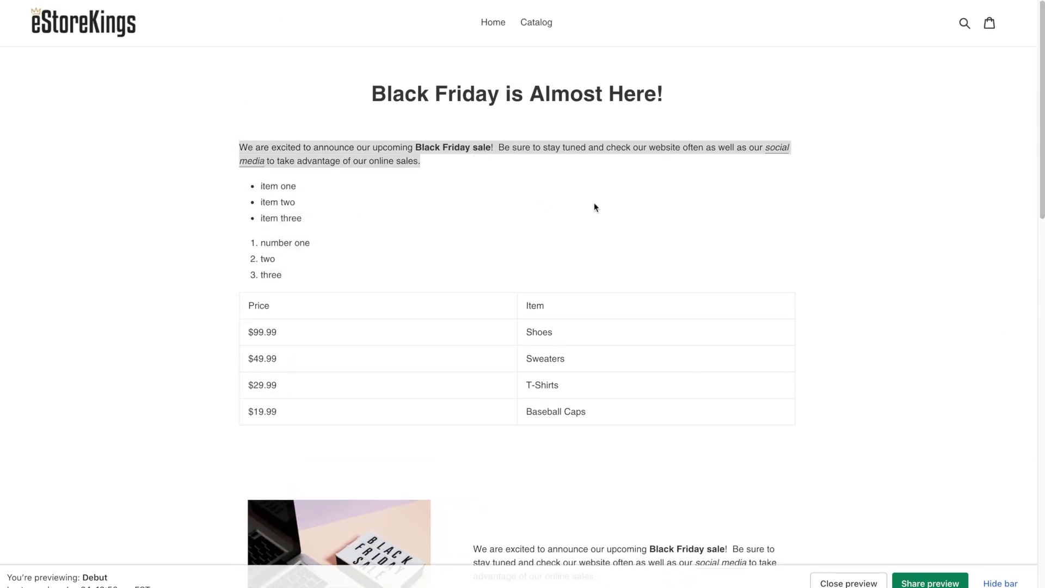